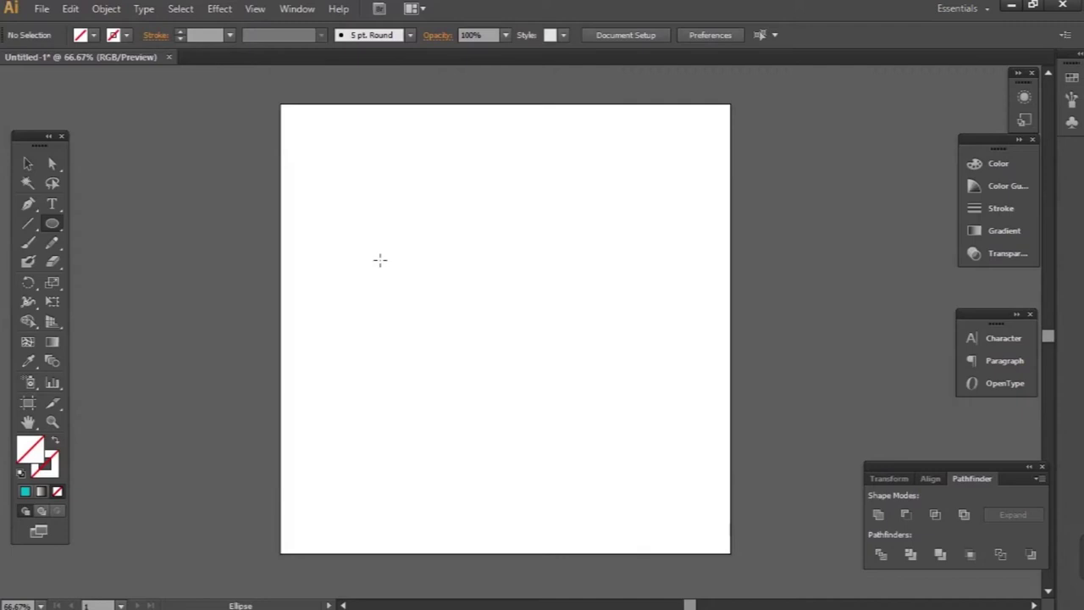
# Step: Draw an oval for the cat's head and fill it cyan
pyautogui.moveTo(379, 260); pyautogui.dragTo(669, 489)
pyautogui.press('v')
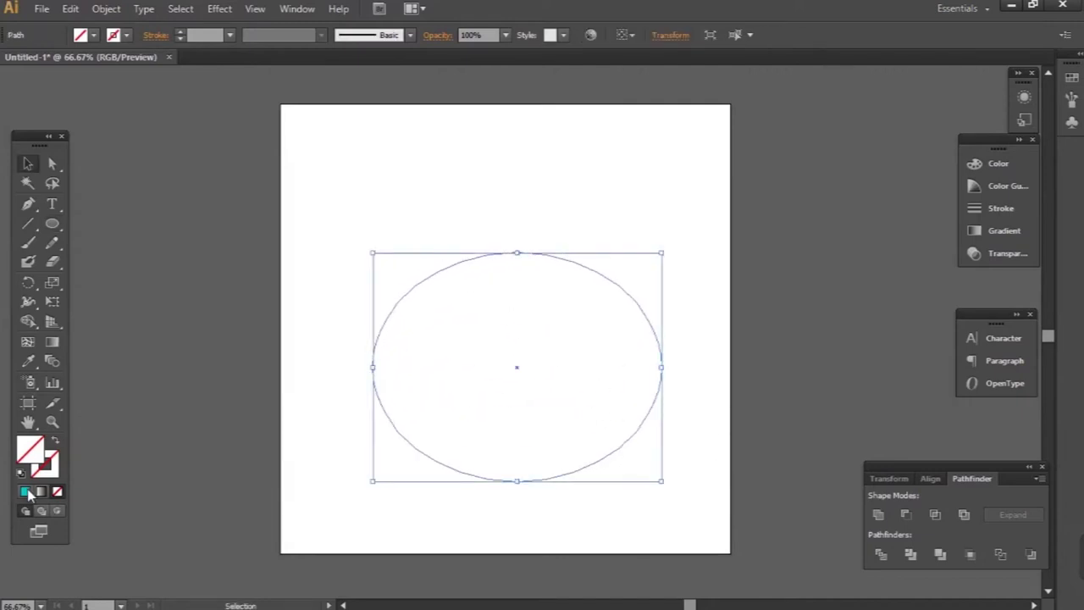
pyautogui.press(',')
pyautogui.hotkey('ctrl', 'shift', 'a')
# Step: Pen-draw a pointed curved ear at the head's upper right
pyautogui.press('p')
pyautogui.click(574, 288)
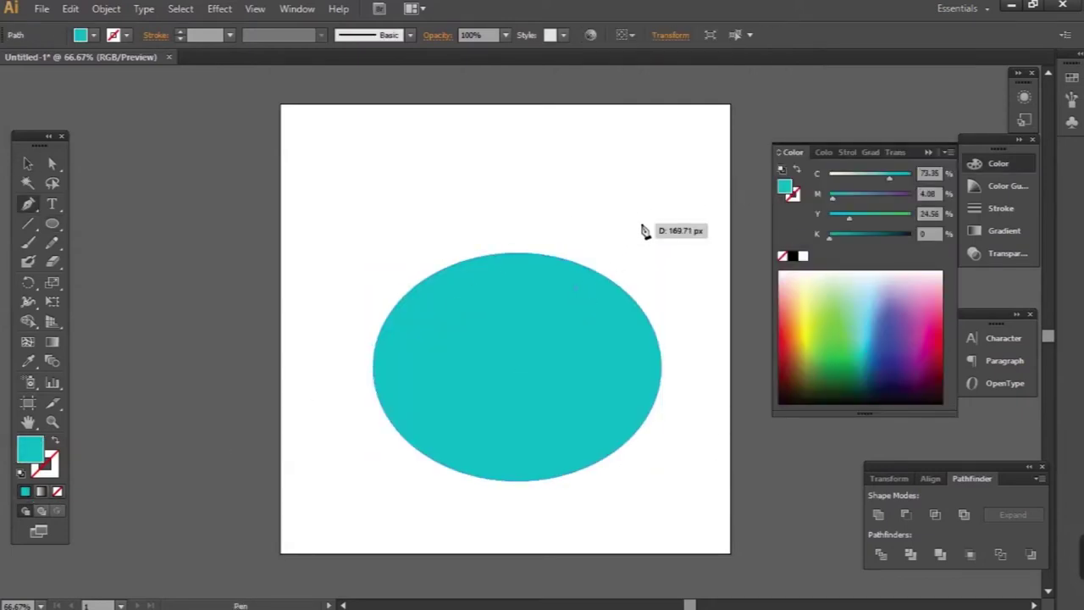
pyautogui.moveTo(701, 212); pyautogui.dragTo(639, 323)
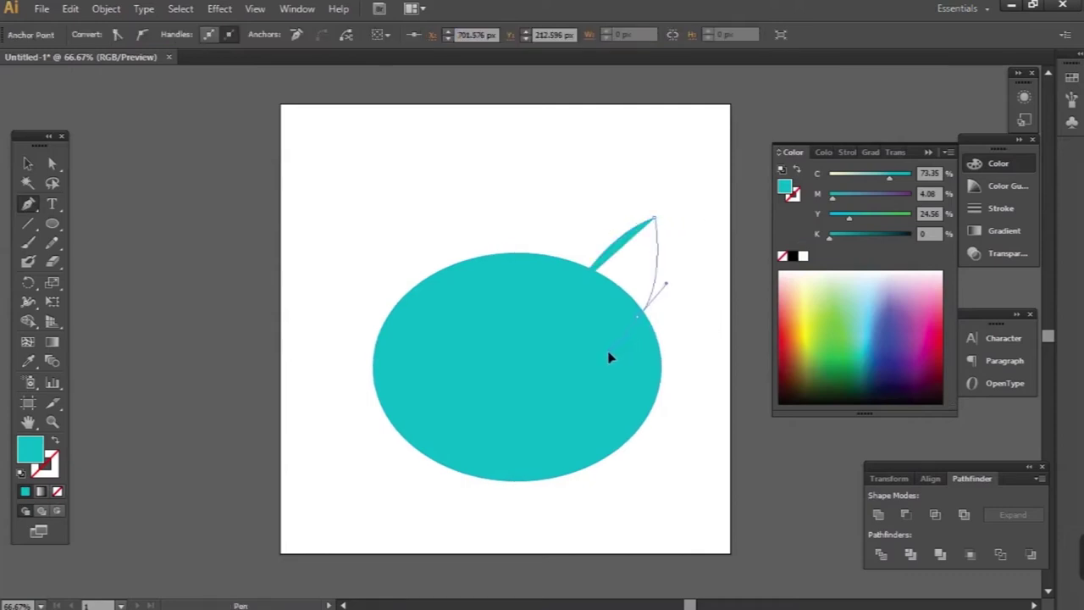
pyautogui.moveTo(611, 358); pyautogui.dragTo(641, 326)
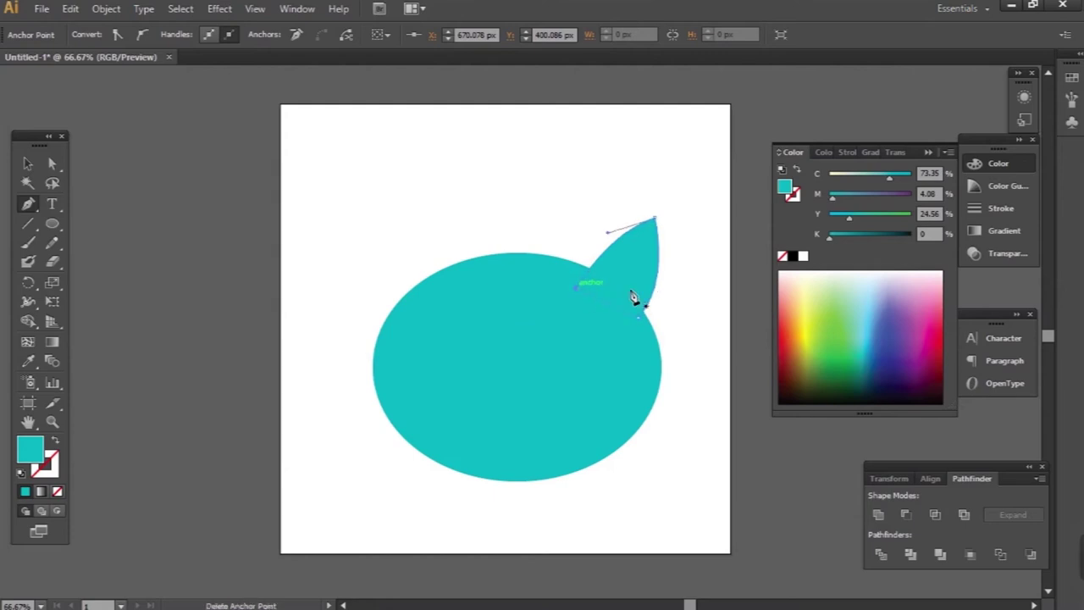
pyautogui.hotkey('ctrl', 'shift', 'a')
pyautogui.hotkey('ctrl', '+')
pyautogui.hotkey('ctrl', '+')
# Step: Add an orange triangular inner ear inside the ear
pyautogui.click(490, 310)
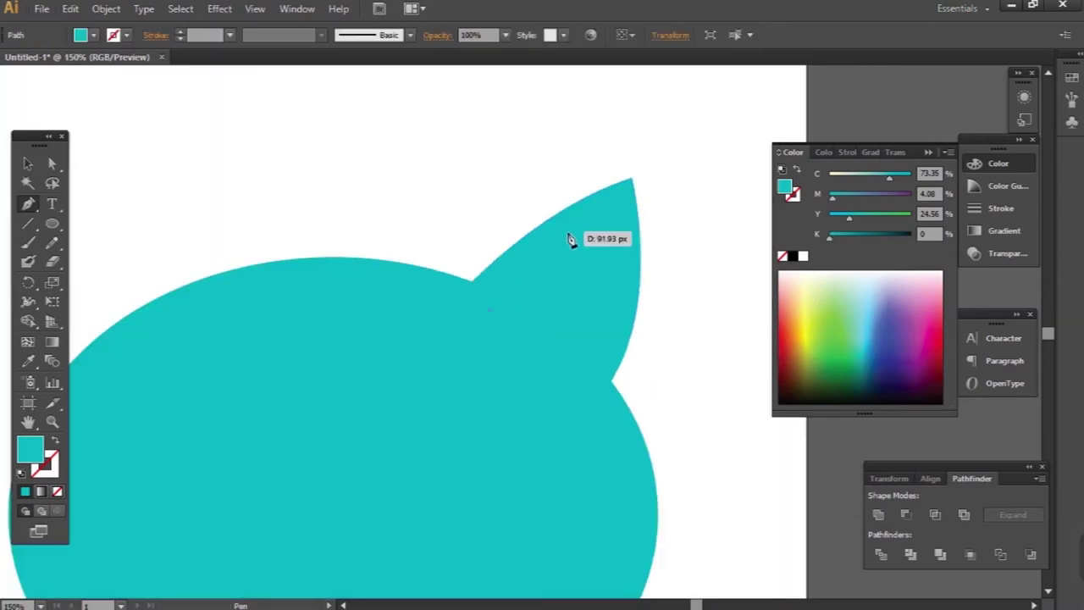
pyautogui.click(615, 210)
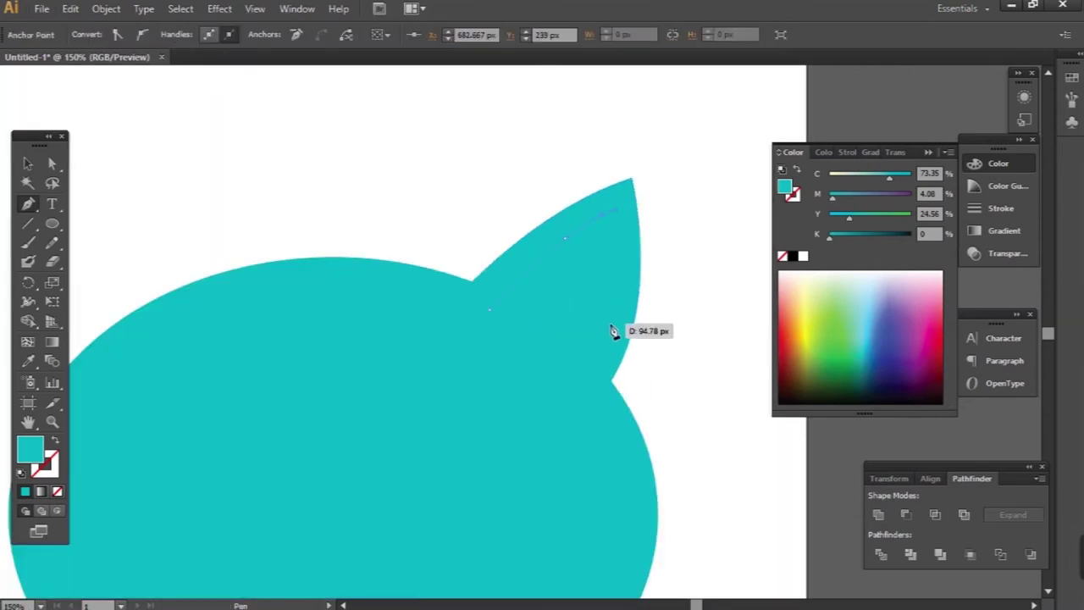
pyautogui.click(576, 379)
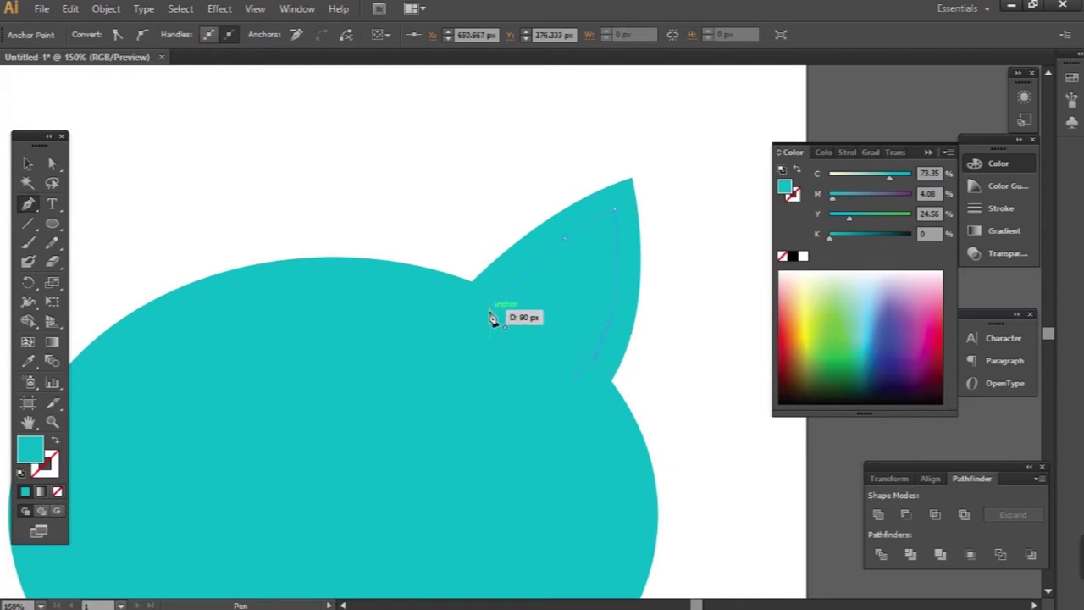
pyautogui.click(800, 331)
pyautogui.press('v')
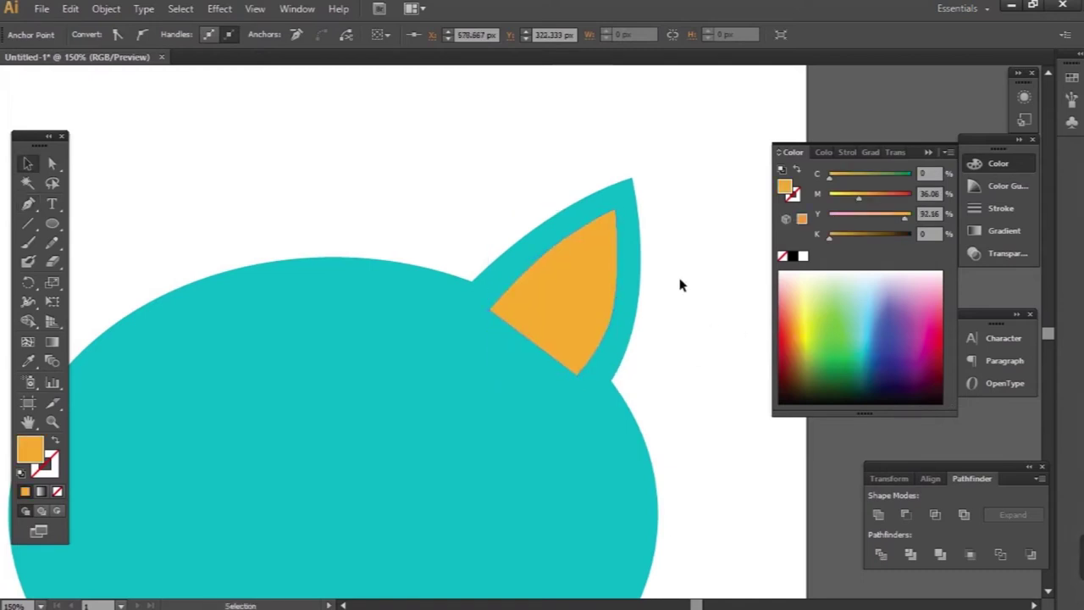
pyautogui.click(559, 169)
pyautogui.hotkey('ctrl', '-')
pyautogui.click(600, 212)
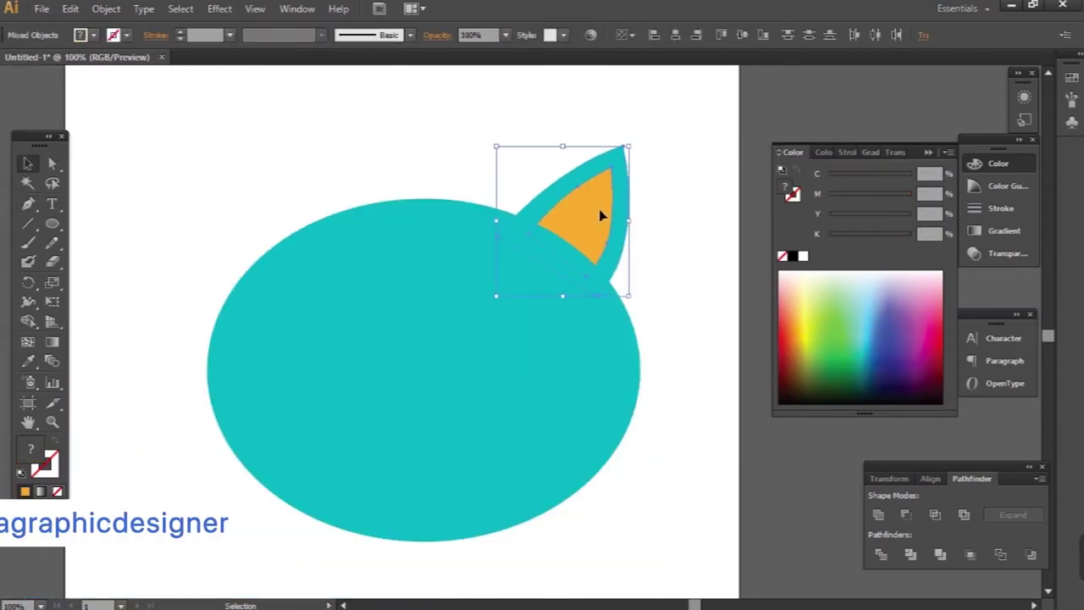
# Step: Copy the ear to the upper left and reflect it
pyautogui.moveTo(600, 213); pyautogui.dragTo(307, 175)
pyautogui.rightClick(305, 170)
pyautogui.moveTo(359, 293)
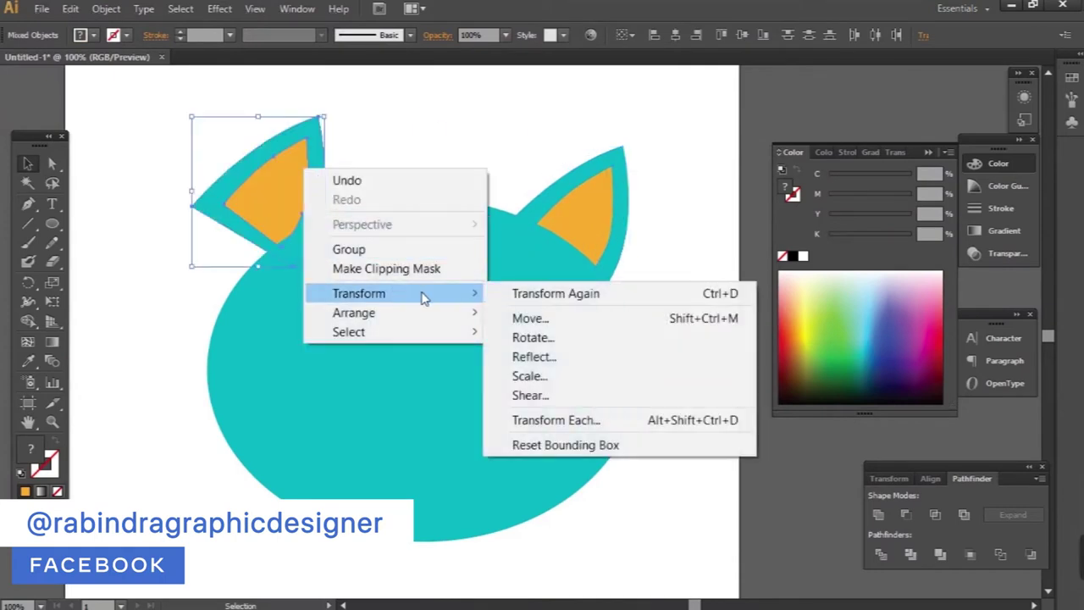
pyautogui.click(533, 334)
pyautogui.click(549, 414)
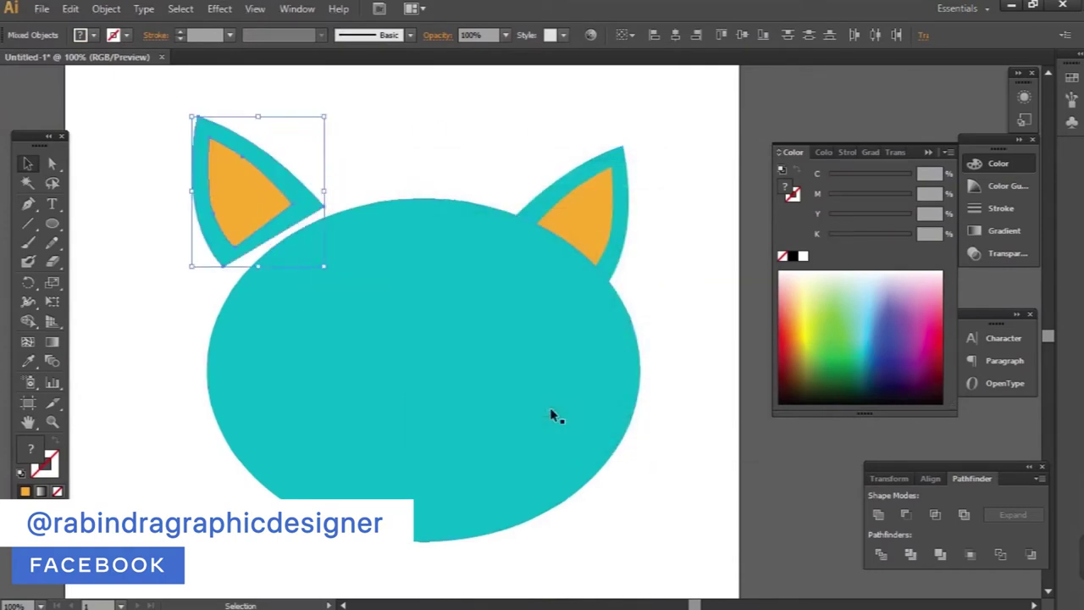
# Step: Align the mirrored ear with the right ear, nudge it into place, and draw an eye circle
pyautogui.click(726, 38)
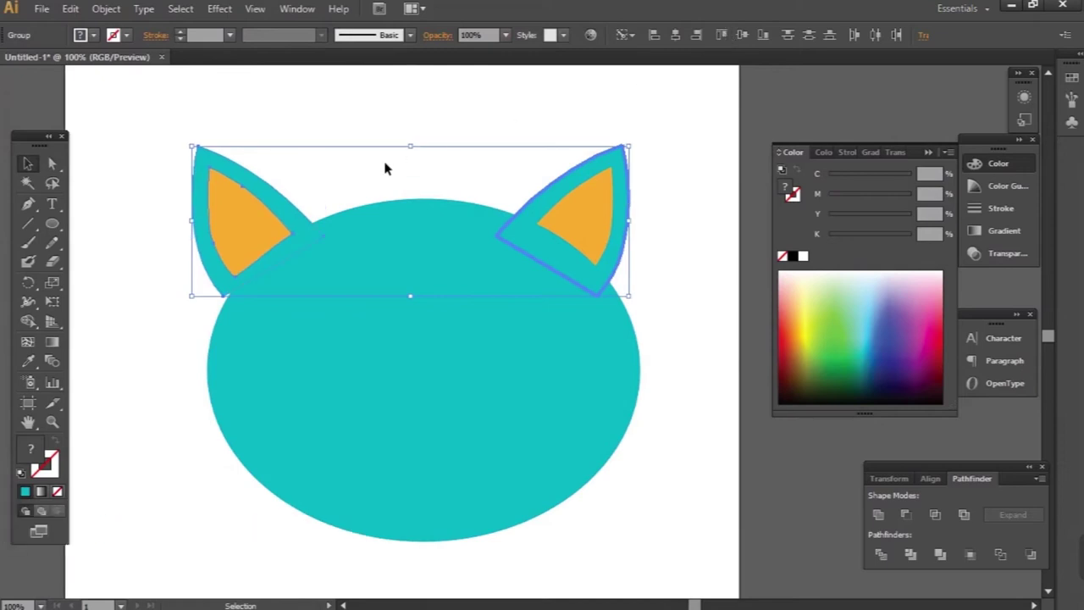
pyautogui.click(324, 197)
pyautogui.click(240, 210)
pyautogui.hotkey('shift', 'Right')
pyautogui.hotkey('shift', 'Right')
pyautogui.hotkey('shift', 'Right')
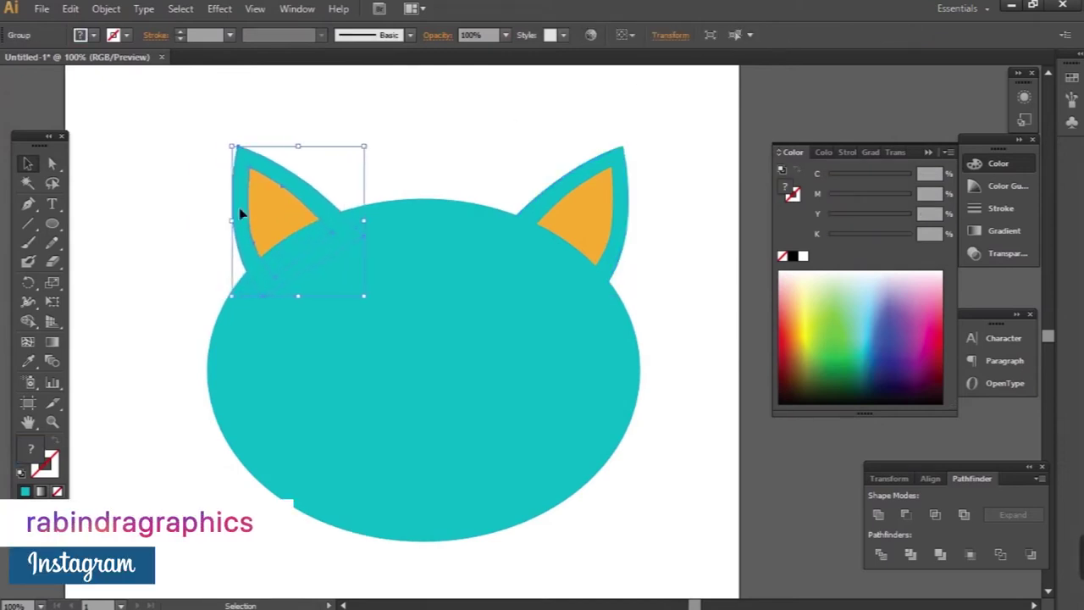
pyautogui.hotkey('ctrl', 'shift', 'a')
pyautogui.press('l')
pyautogui.moveTo(549, 389); pyautogui.dragTo(567, 396)
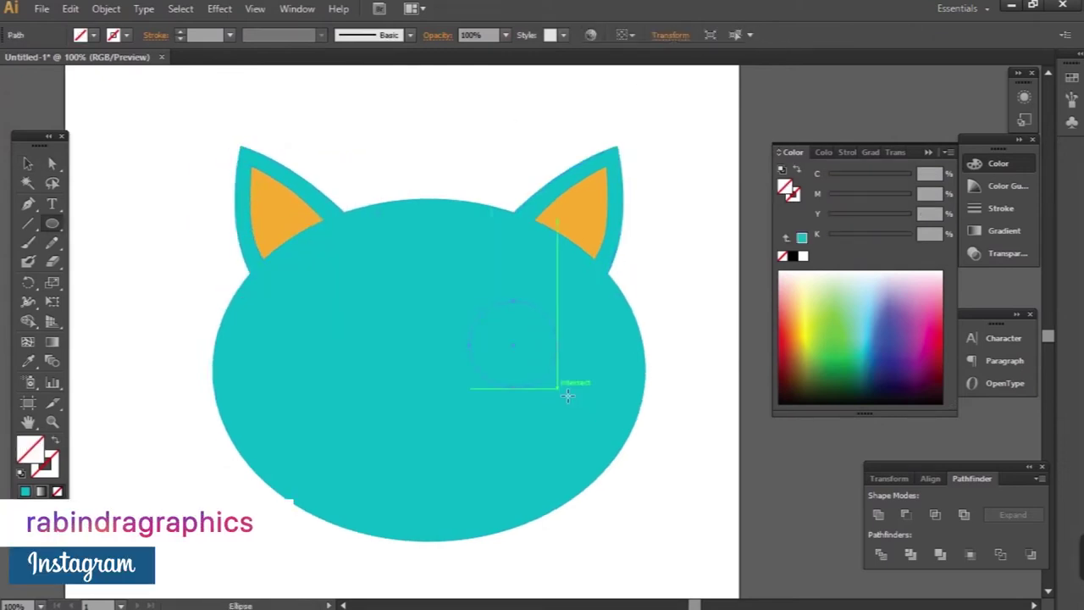
# Step: Make the eye white with a black oval pupil and duplicate it to the left
pyautogui.click(802, 255)
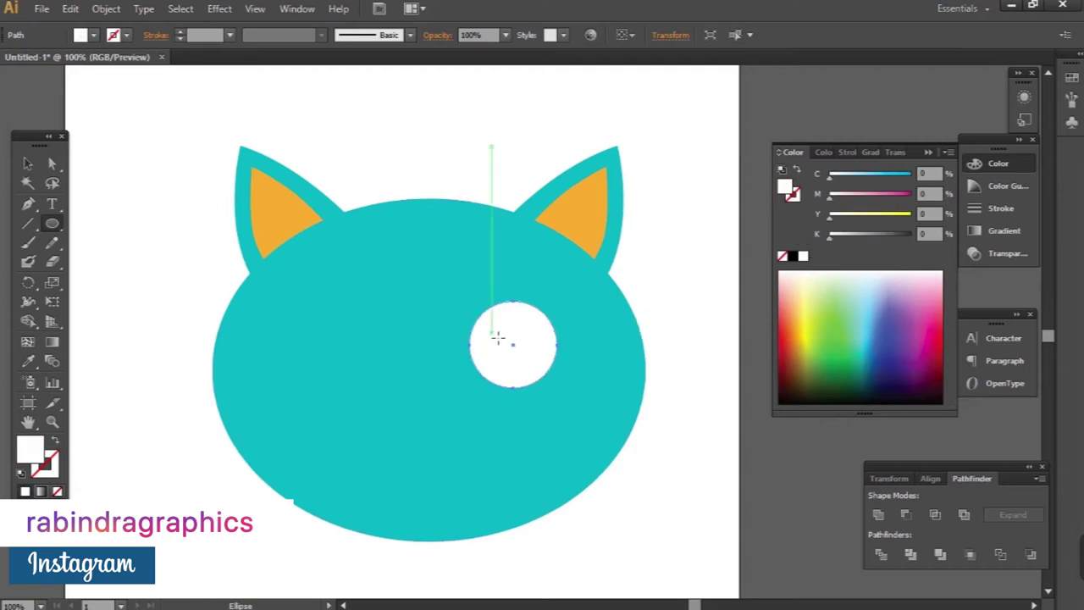
pyautogui.moveTo(491, 327); pyautogui.dragTo(528, 374)
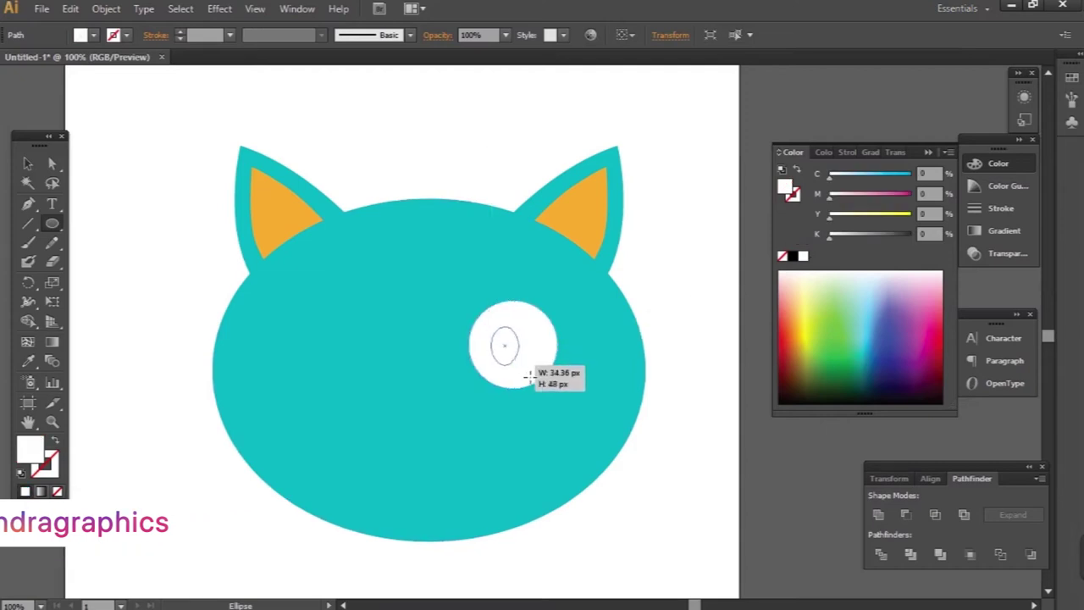
pyautogui.click(791, 256)
pyautogui.press('v')
pyautogui.moveTo(627, 303)
pyautogui.mouseDown()
pyautogui.moveTo(447, 350)
pyautogui.moveTo(343, 350)
pyautogui.moveTo(365, 356)
pyautogui.mouseUp()
pyautogui.click(418, 371)
pyautogui.click(441, 345)
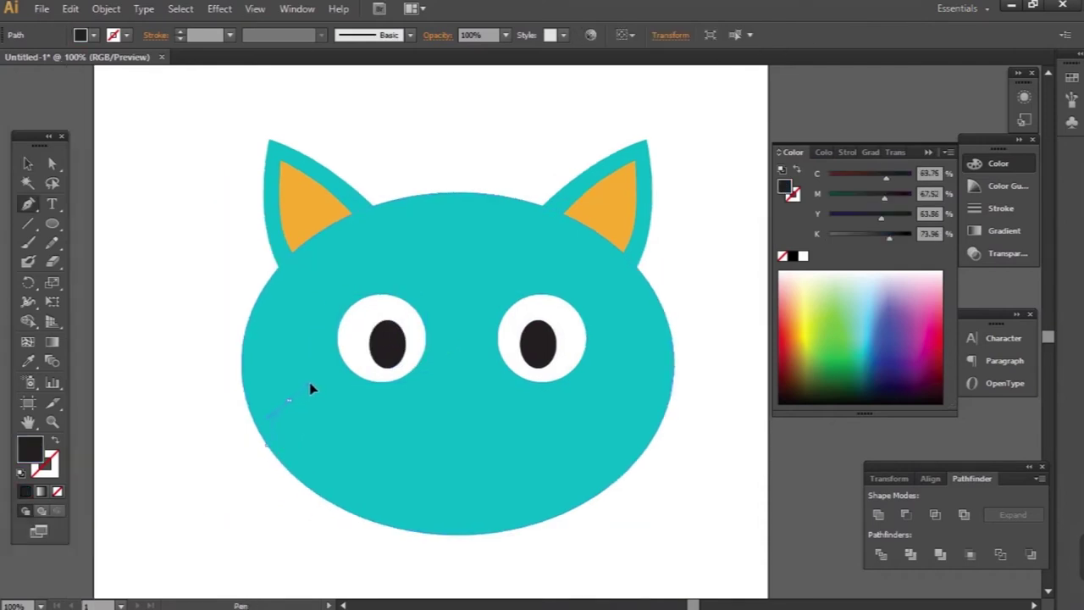
# Step: Pen-draw an unfilled patch outline curving over the eyes and enclosing the head top
pyautogui.moveTo(313, 385)
pyautogui.mouseDown()
pyautogui.moveTo(366, 379)
pyautogui.moveTo(464, 275)
pyautogui.mouseUp()
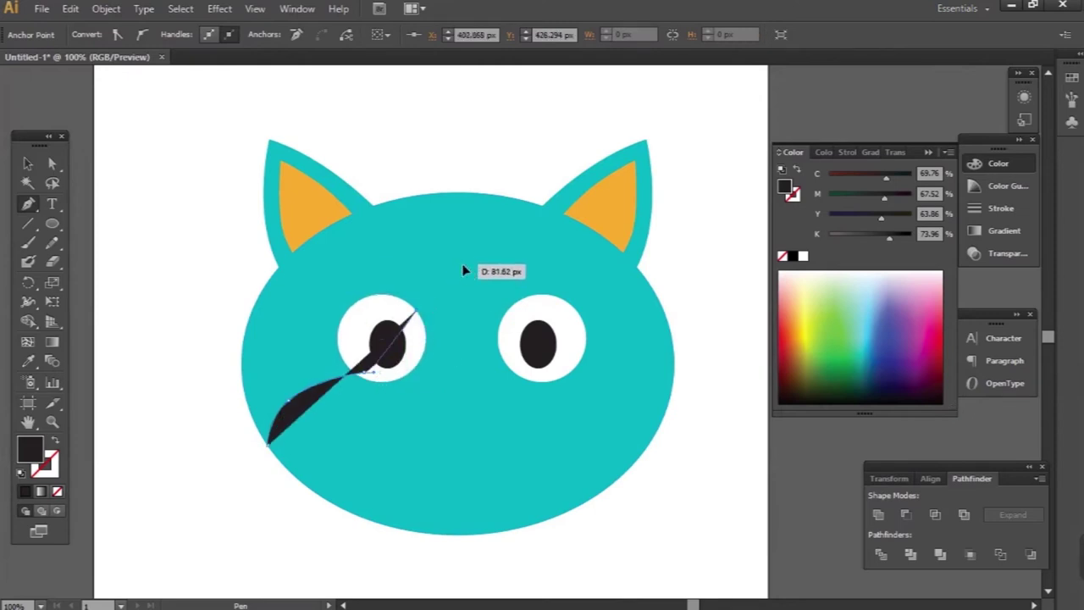
pyautogui.moveTo(519, 303)
pyautogui.mouseDown()
pyautogui.moveTo(563, 356)
pyautogui.moveTo(637, 397)
pyautogui.moveTo(657, 440)
pyautogui.mouseUp()
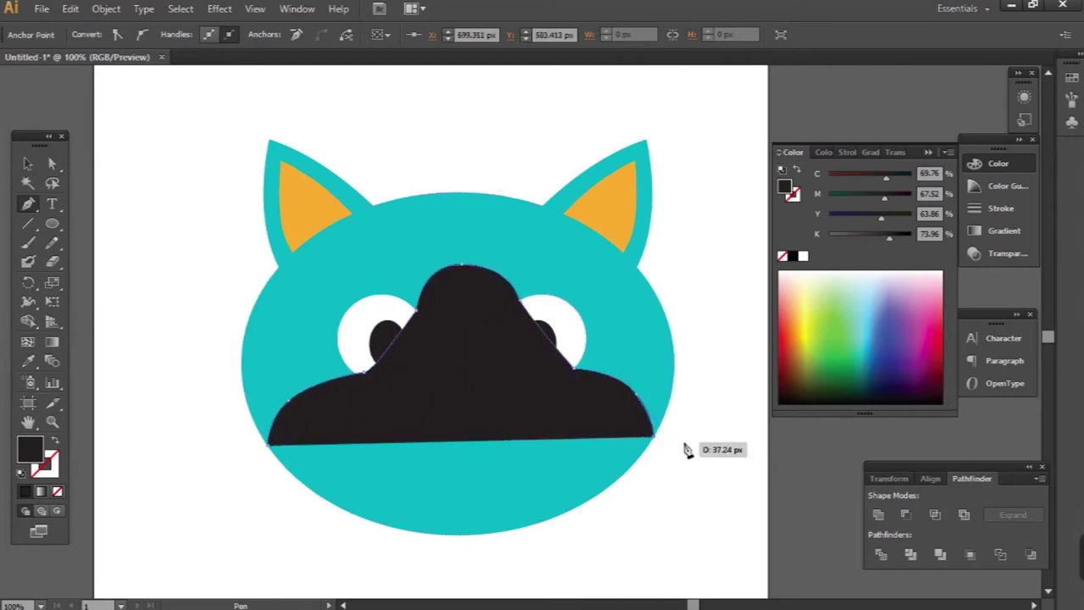
pyautogui.click(692, 116)
pyautogui.click(150, 121)
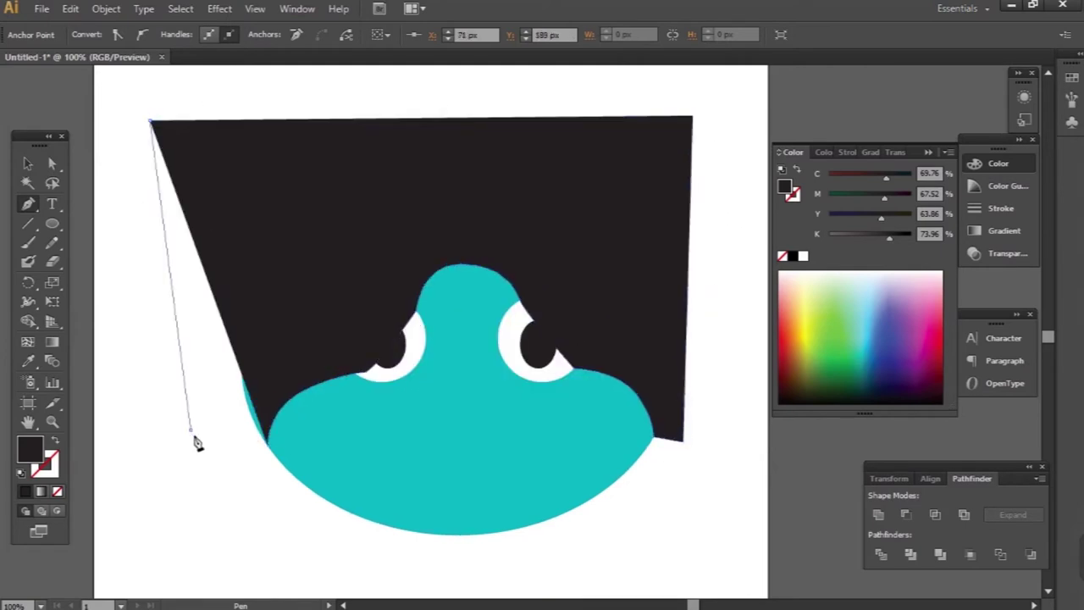
pyautogui.click(190, 430)
pyautogui.click(268, 444)
pyautogui.press('/')
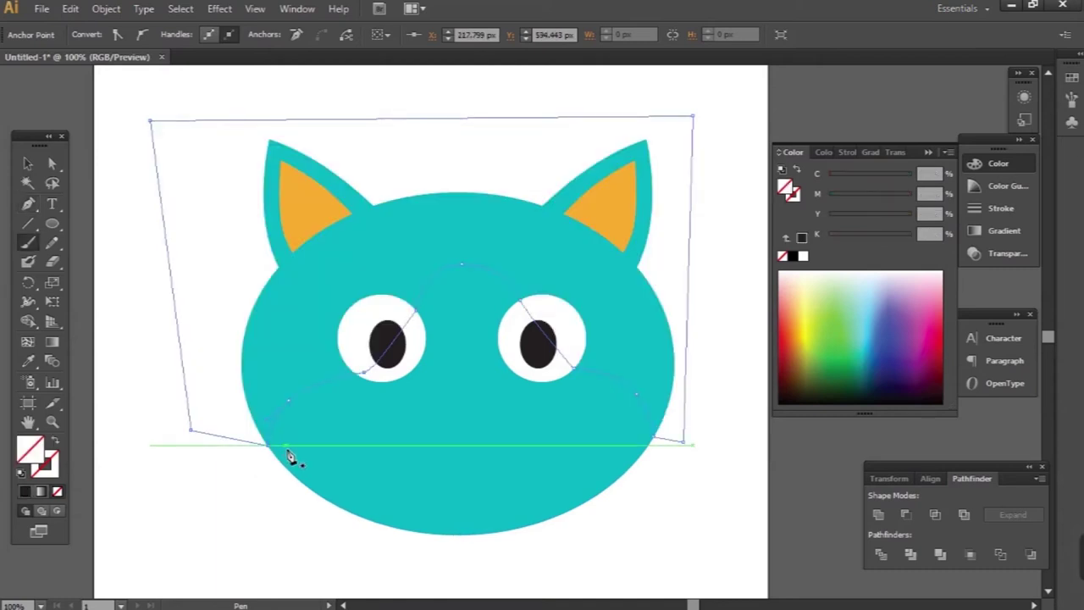
# Step: Intersect the patch with the face oval and give it the pupil's dark colour
pyautogui.keyDown('shift'); pyautogui.click(270, 417); pyautogui.keyUp('shift')
pyautogui.hotkey('ctrl', 'shift', ']')
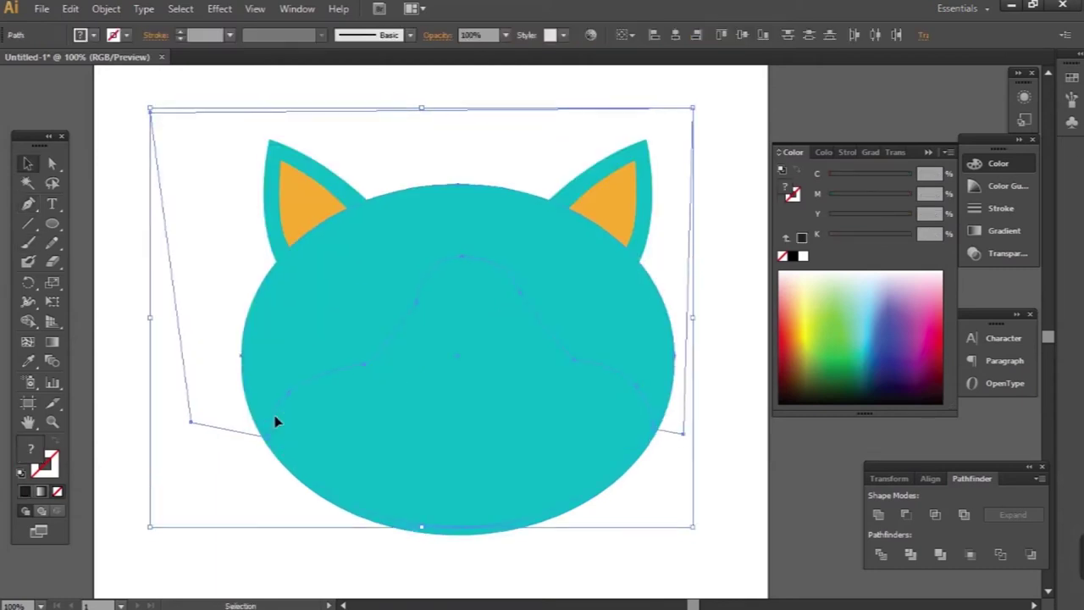
pyautogui.click(935, 515)
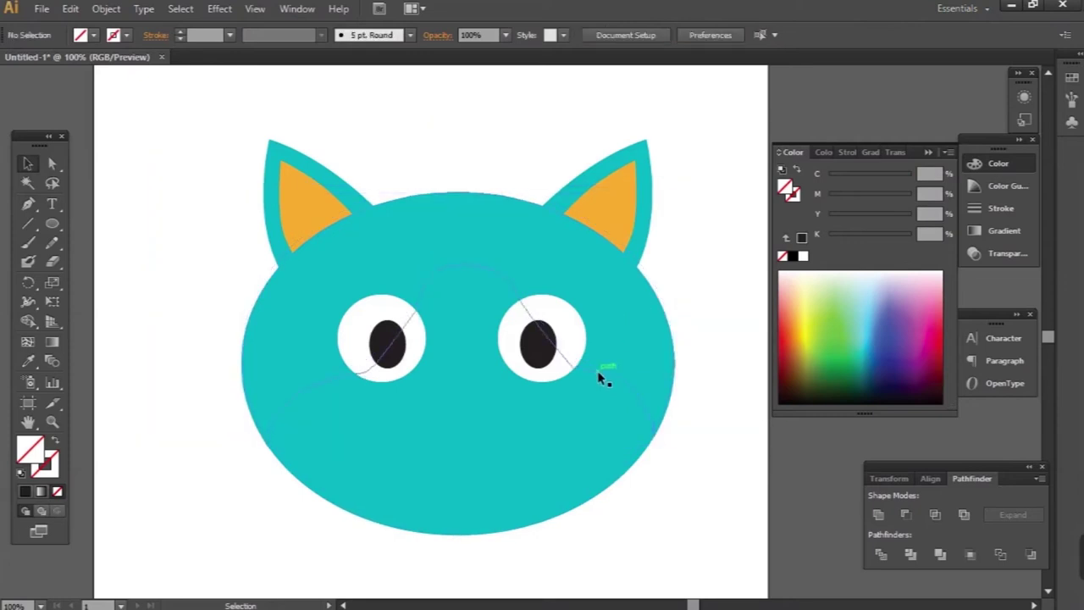
pyautogui.press('i')
pyautogui.click(540, 360)
# Step: Pen-draw a rounded-triangle nose below the eyes and fill it black
pyautogui.moveTo(200, 96); pyautogui.dragTo(668, 222)
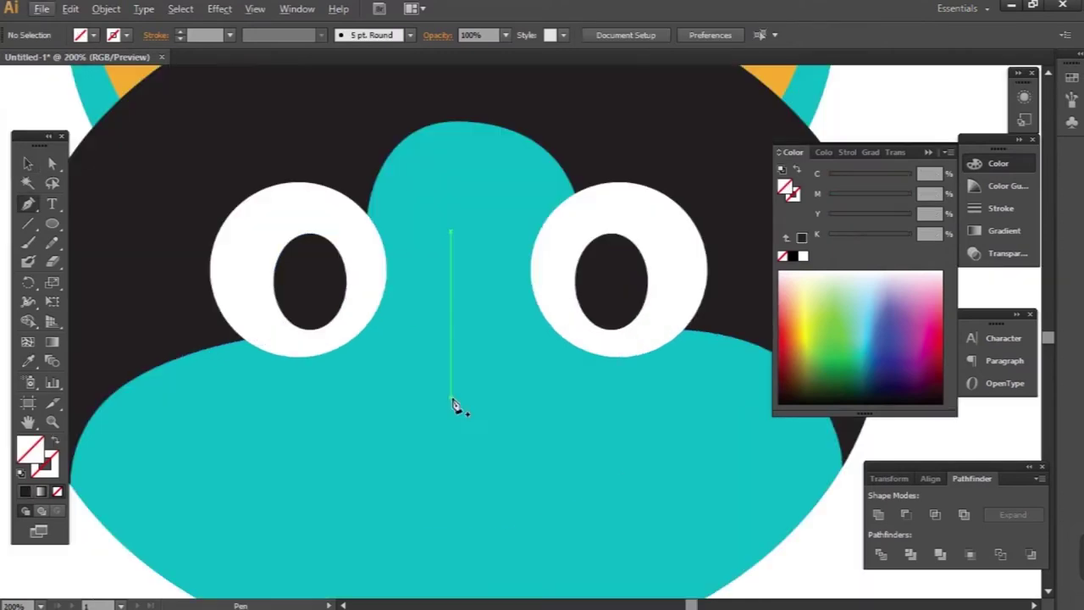
pyautogui.moveTo(518, 396); pyautogui.dragTo(519, 395)
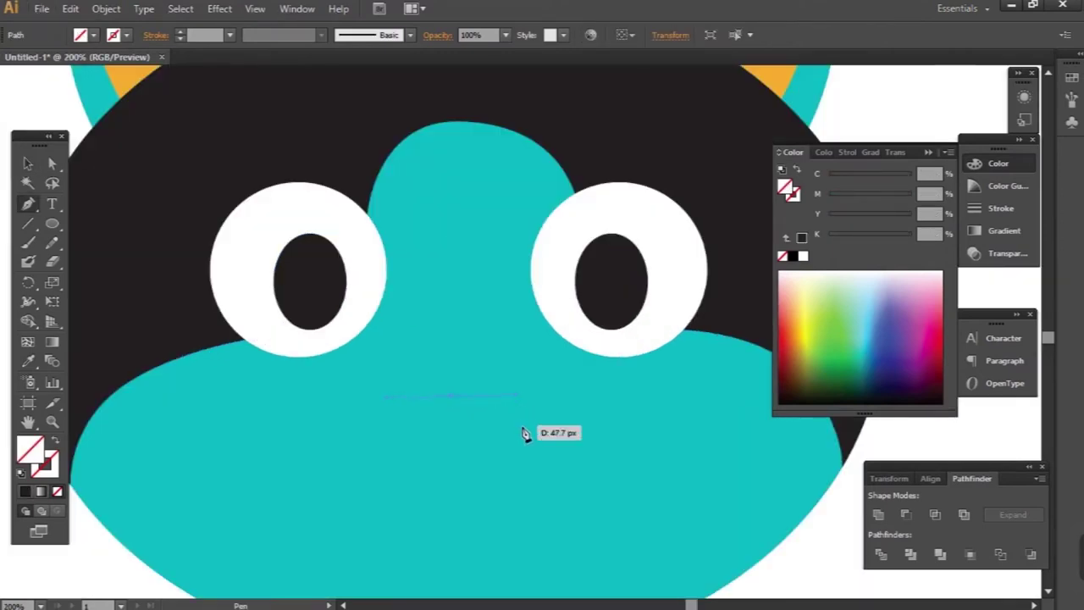
pyautogui.moveTo(508, 462); pyautogui.dragTo(451, 480)
pyautogui.moveTo(451, 396); pyautogui.dragTo(385, 430)
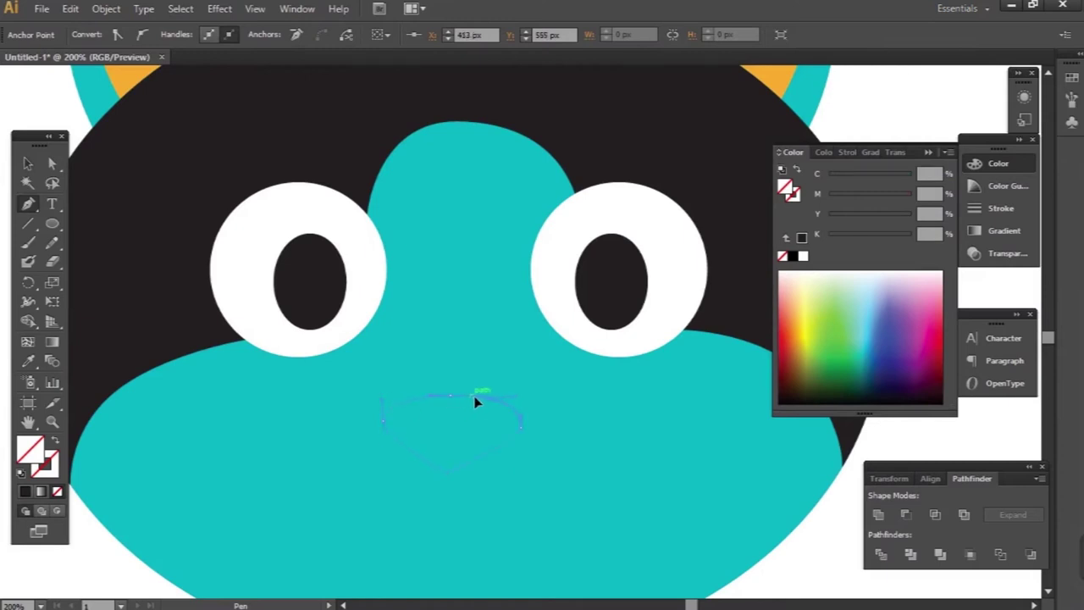
pyautogui.click(792, 256)
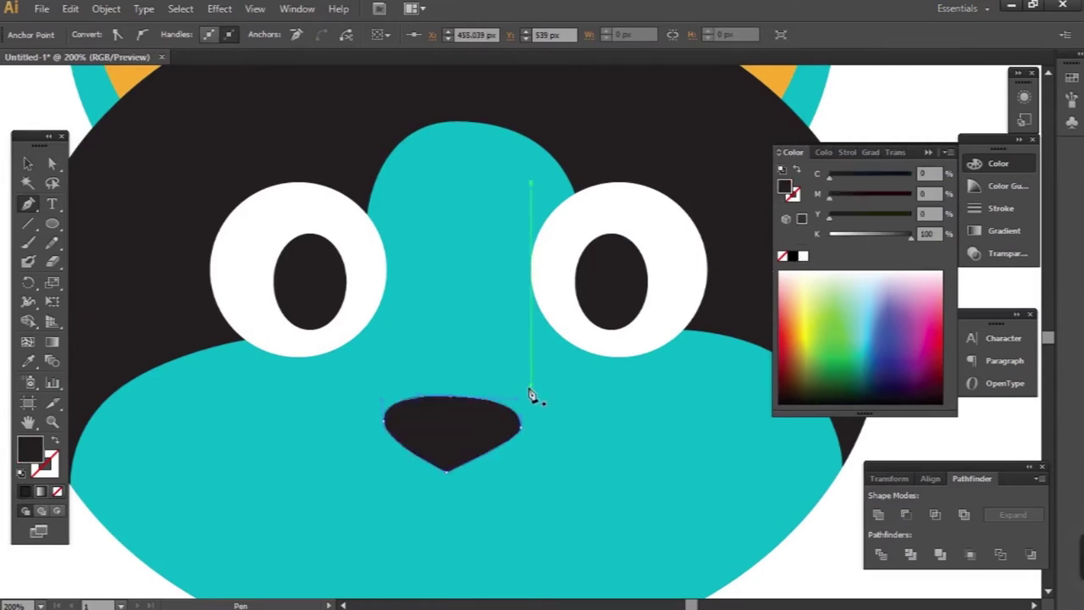
pyautogui.keyDown('ctrl'); pyautogui.click(600, 422); pyautogui.keyUp('ctrl')
pyautogui.hotkey('ctrl', '-')
pyautogui.hotkey('ctrl', '-')
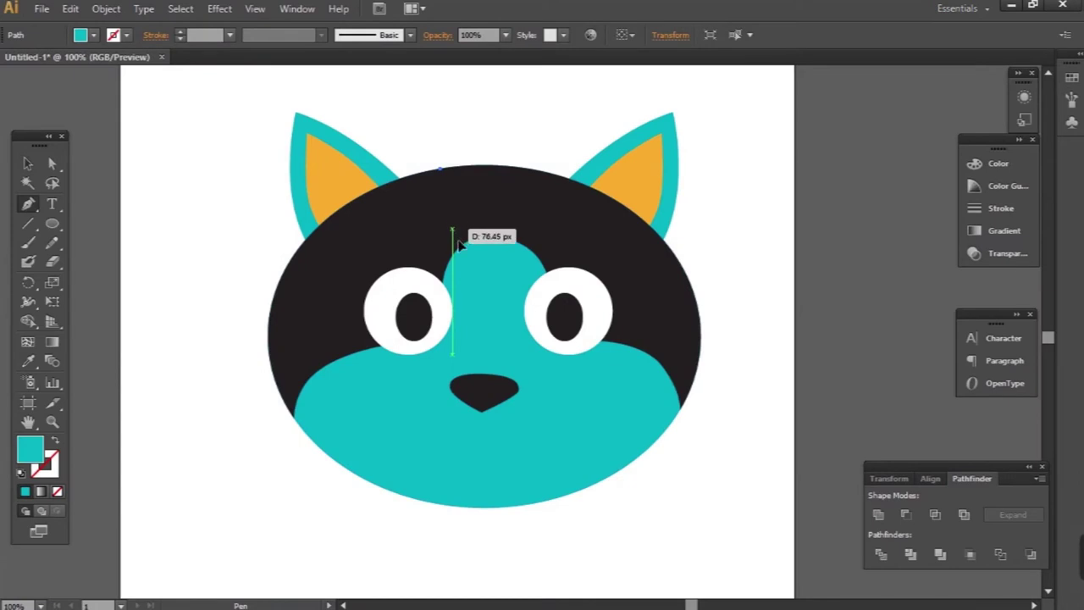
# Step: Pen-draw a stripe shape across the top of the head
pyautogui.moveTo(457, 224); pyautogui.dragTo(460, 230)
pyautogui.click(525, 243)
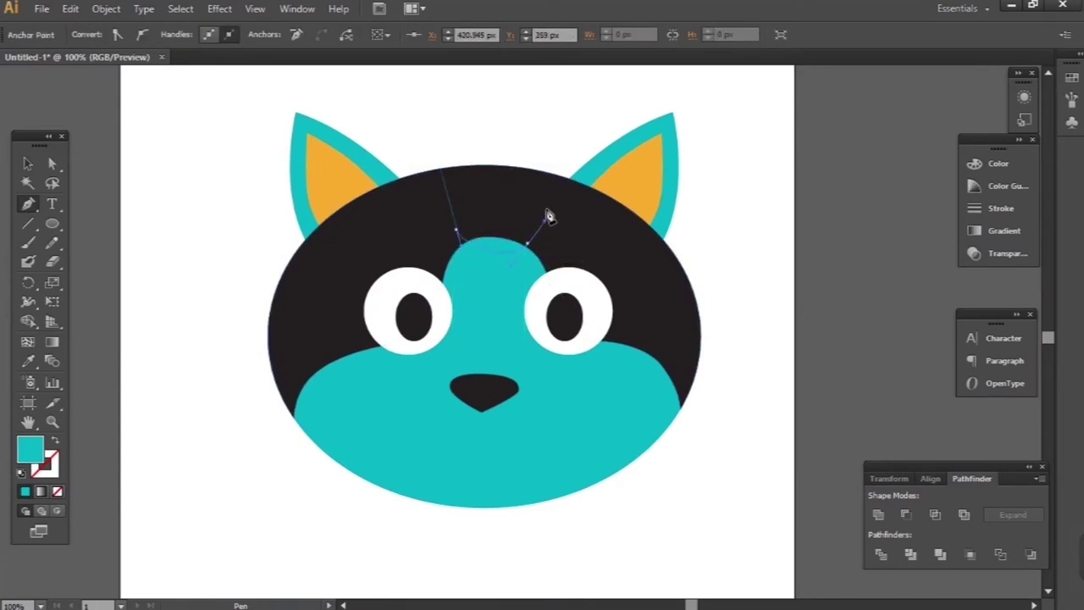
pyautogui.click(542, 165)
pyautogui.moveTo(473, 164); pyautogui.dragTo(455, 170)
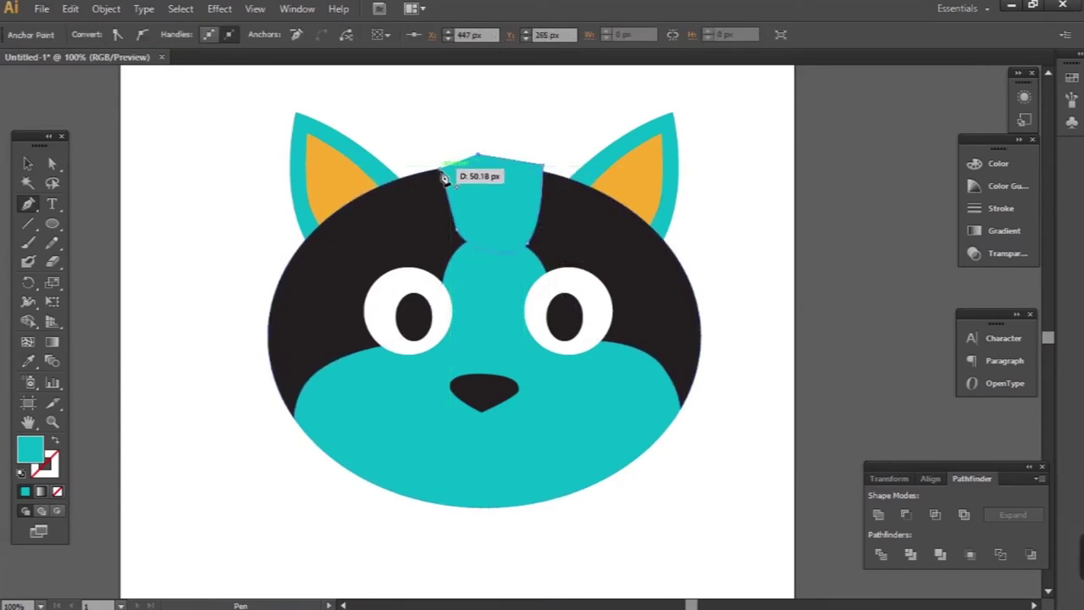
# Step: Undo an accidental compound-path merge and give the stripe the ear's orange
pyautogui.press('ctrl')
pyautogui.keyDown('shift'); pyautogui.click(499, 293); pyautogui.keyUp('shift')
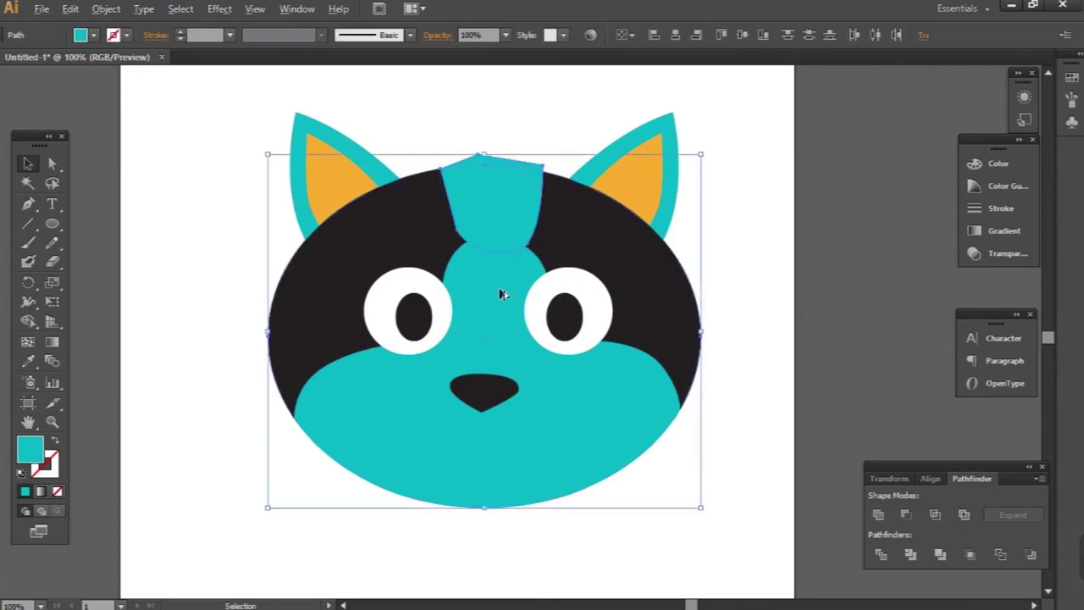
pyautogui.hotkey('ctrl', '8')
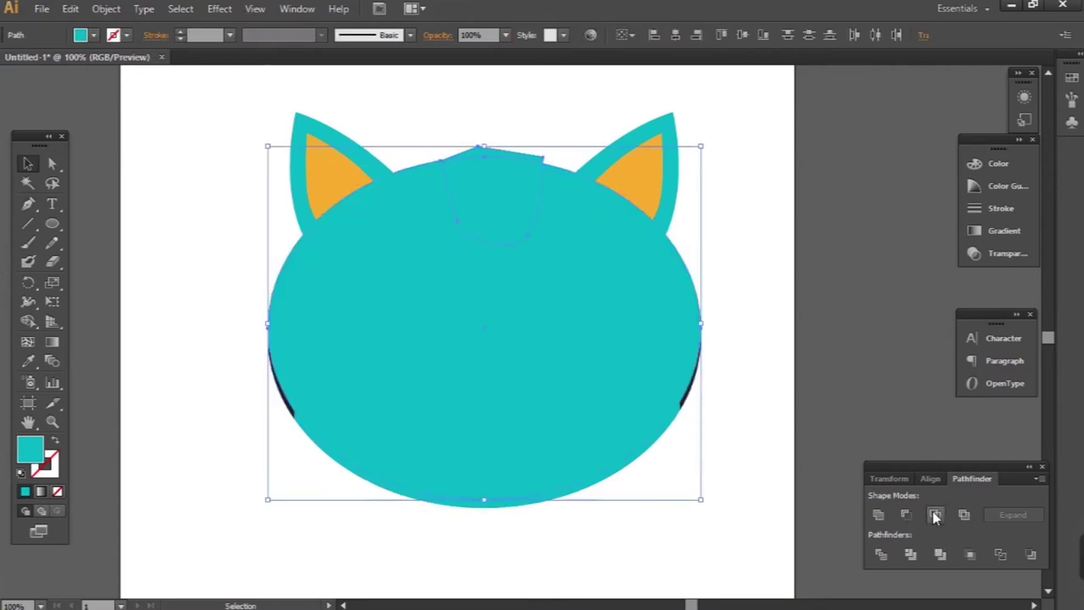
pyautogui.hotkey('ctrl', 'z')
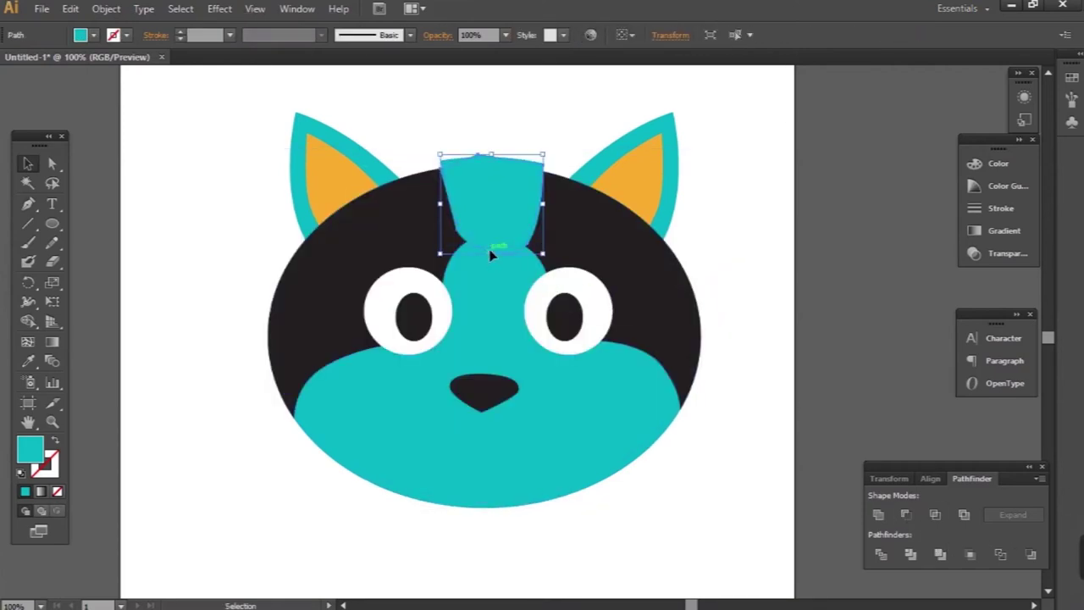
pyautogui.press('i')
pyautogui.click(636, 182)
pyautogui.press('v')
pyautogui.click(726, 240)
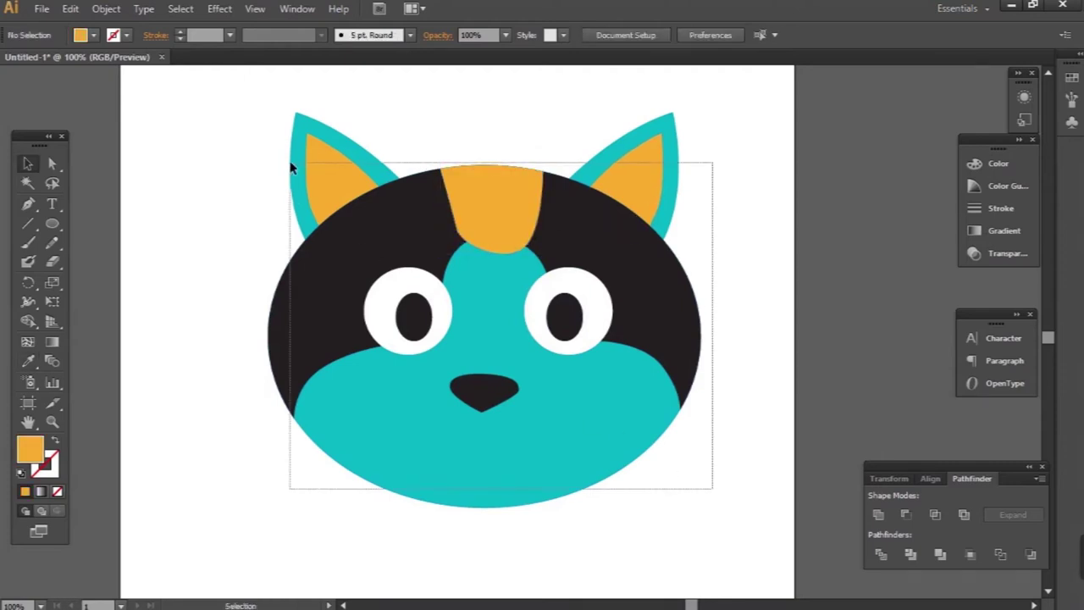
# Step: Scale the whole head down, move it up the artboard, and start the body outline
pyautogui.hotkey('ctrl', 'a')
pyautogui.moveTo(701, 111)
pyautogui.mouseDown()
pyautogui.moveTo(569, 241)
pyautogui.moveTo(547, 245)
pyautogui.mouseUp()
pyautogui.hotkey('ctrl', '-')
pyautogui.moveTo(526, 409); pyautogui.dragTo(558, 290)
pyautogui.moveTo(589, 392)
pyautogui.mouseDown()
pyautogui.moveTo(575, 314)
pyautogui.moveTo(584, 421)
pyautogui.moveTo(442, 457)
pyautogui.mouseUp()
pyautogui.press('p')
pyautogui.click(573, 243)
# Step: Finish the tapered body outline, fill it orange, and add a large circle over its lower left
pyautogui.click(423, 448)
pyautogui.click(518, 248)
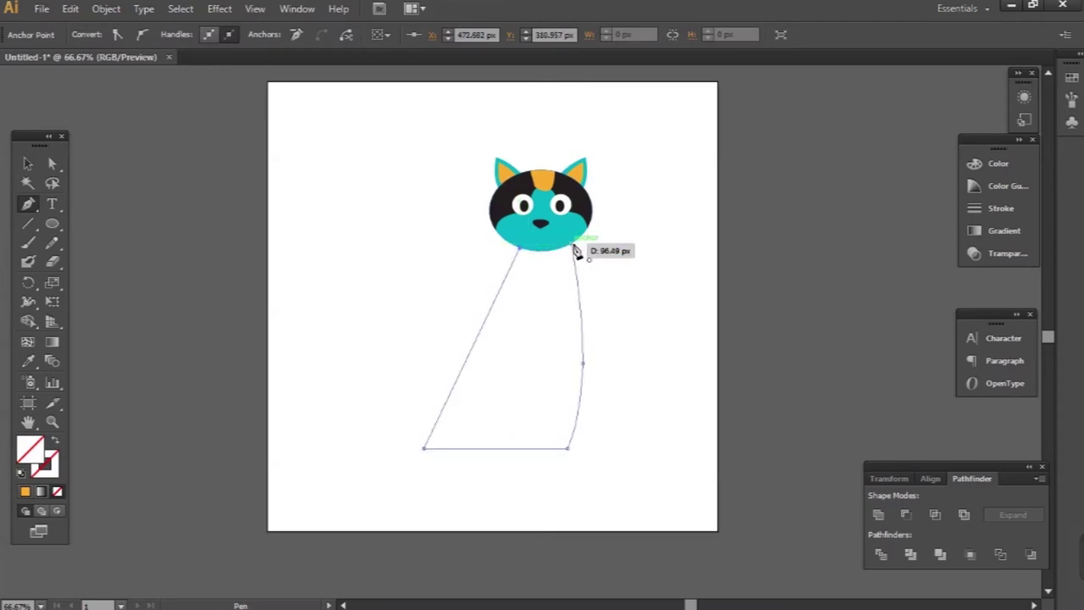
pyautogui.click(27, 492)
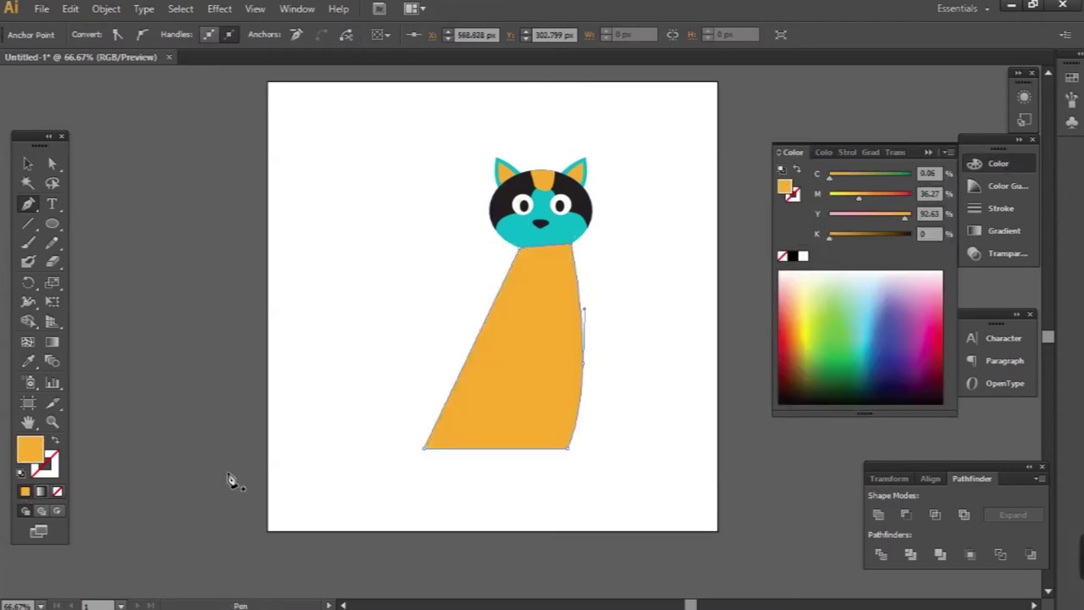
pyautogui.press('l')
pyautogui.moveTo(391, 310)
pyautogui.mouseDown()
pyautogui.moveTo(479, 411)
pyautogui.moveTo(566, 485)
pyautogui.mouseUp()
pyautogui.press('v')
pyautogui.moveTo(387, 421); pyautogui.dragTo(421, 424)
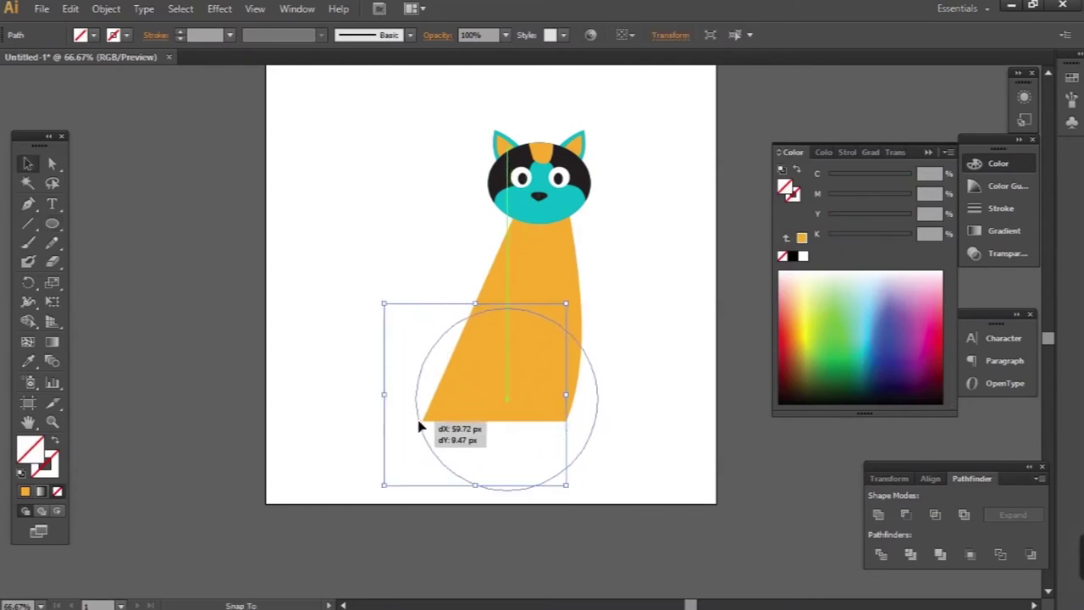
# Step: Erase the circle into a haunch arc and fill it with the body's orange
pyautogui.hotkey('shift', 'e')
pyautogui.moveTo(532, 271); pyautogui.dragTo(416, 467)
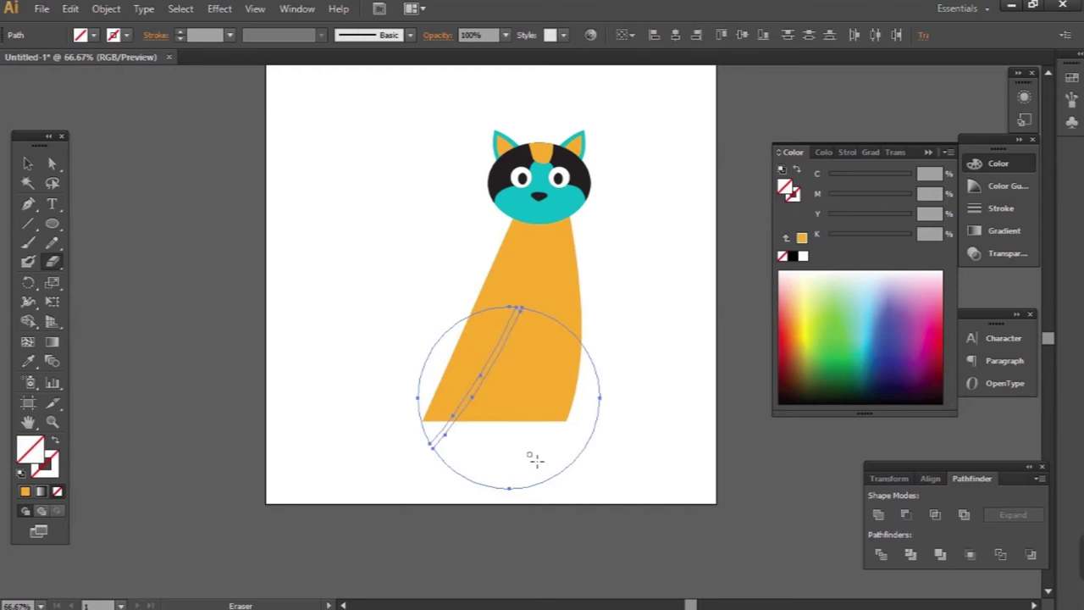
pyautogui.press('a')
pyautogui.moveTo(417, 397)
pyautogui.mouseDown()
pyautogui.moveTo(384, 388)
pyautogui.moveTo(428, 396)
pyautogui.mouseUp()
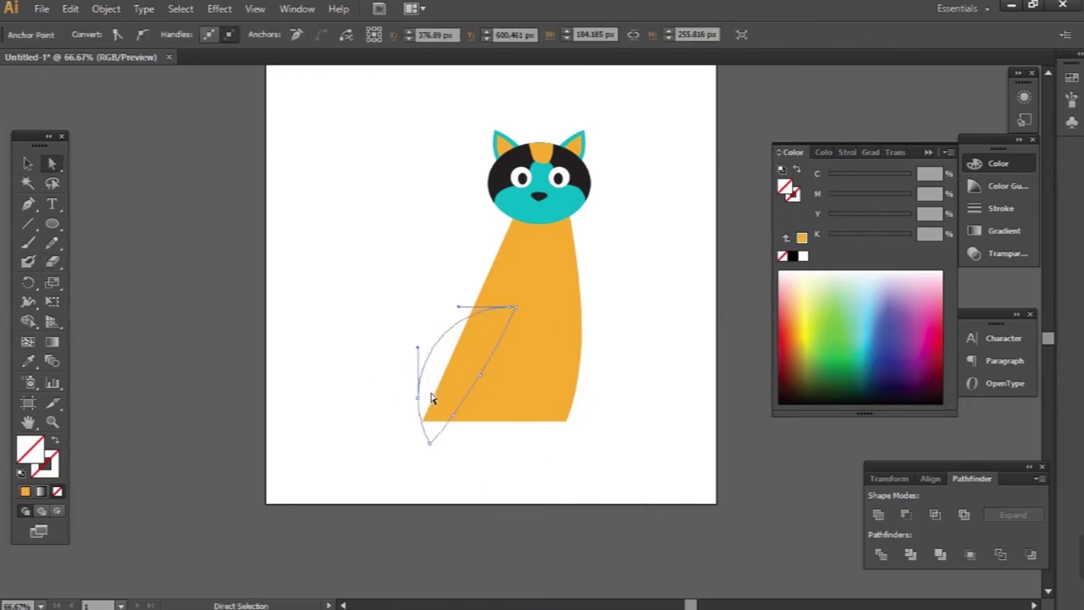
pyautogui.press('i')
pyautogui.click(564, 376)
pyautogui.press('v')
pyautogui.click(646, 368)
# Step: Trim the haunch bottom flat with a Minus Front rectangle, enlarge it, and straighten the body edge
pyautogui.press('m')
pyautogui.moveTo(566, 421); pyautogui.dragTo(345, 487)
pyautogui.keyDown('shift'); pyautogui.click(433, 381); pyautogui.keyUp('shift')
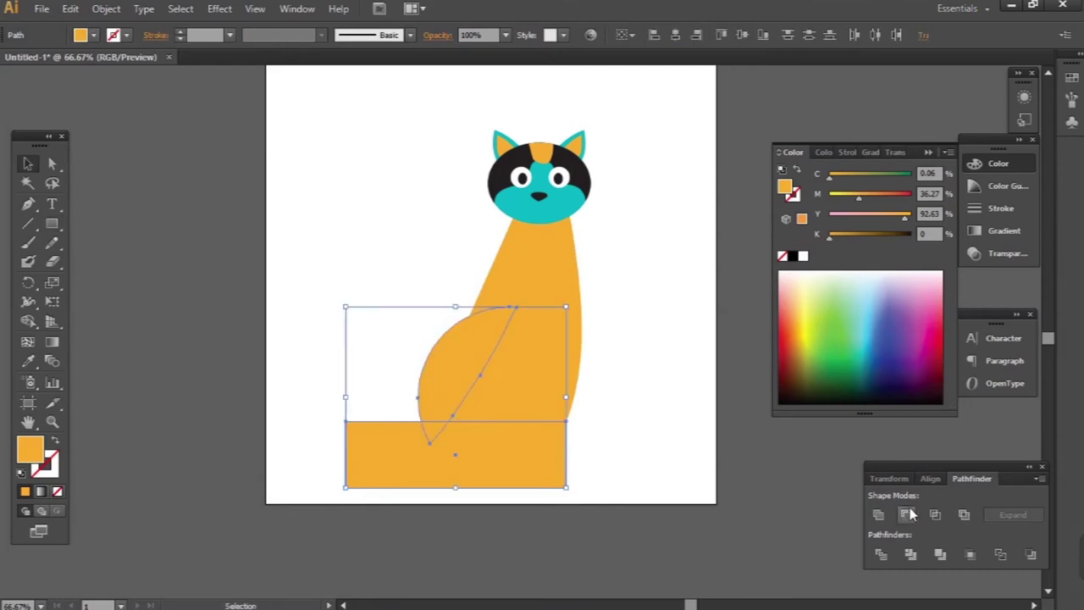
pyautogui.click(904, 514)
pyautogui.click(662, 428)
pyautogui.click(427, 416)
pyautogui.moveTo(403, 442); pyautogui.dragTo(377, 471)
pyautogui.press('a')
pyautogui.moveTo(565, 362); pyautogui.dragTo(569, 372)
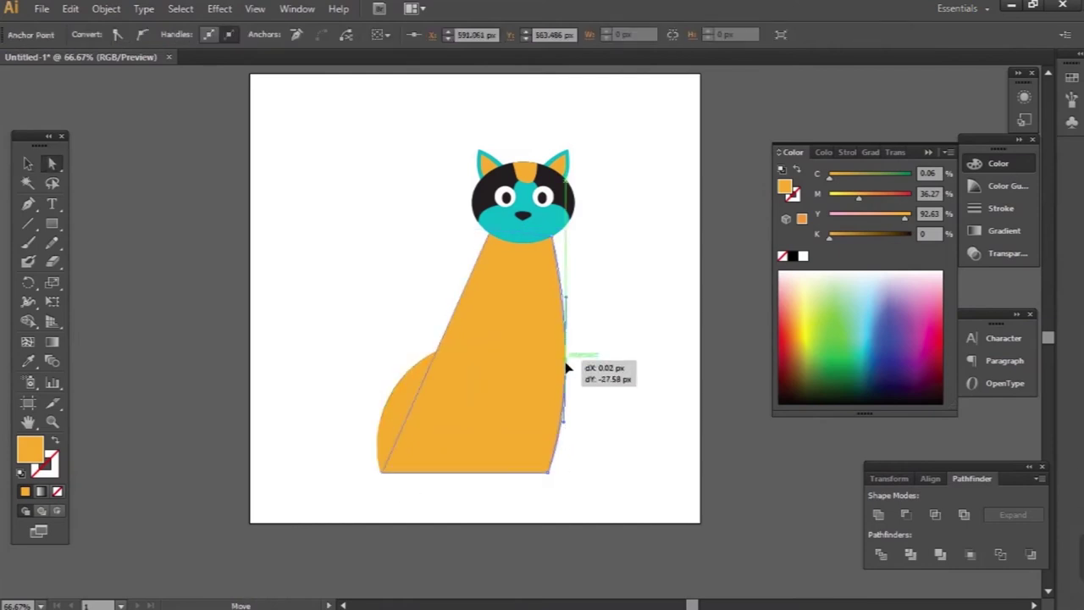
# Step: Pen-trace a chest-and-leg shape from chin to body base, filled darker orange
pyautogui.hotkey('ctrl', 'shift', 'a')
pyautogui.press('p')
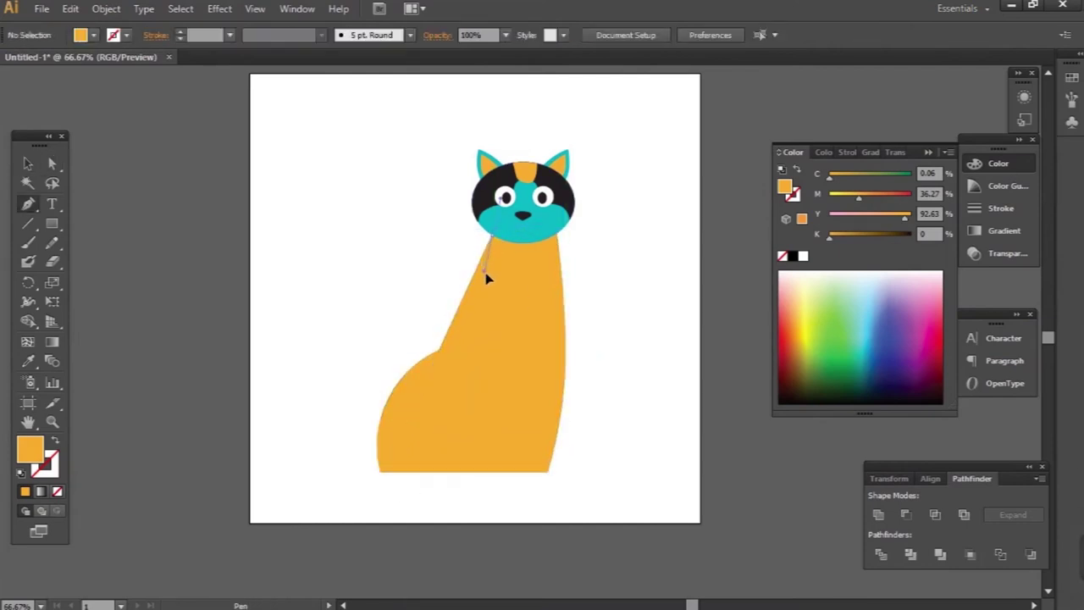
pyautogui.moveTo(514, 470)
pyautogui.mouseDown()
pyautogui.moveTo(545, 530)
pyautogui.moveTo(532, 476)
pyautogui.mouseUp()
pyautogui.click(532, 338)
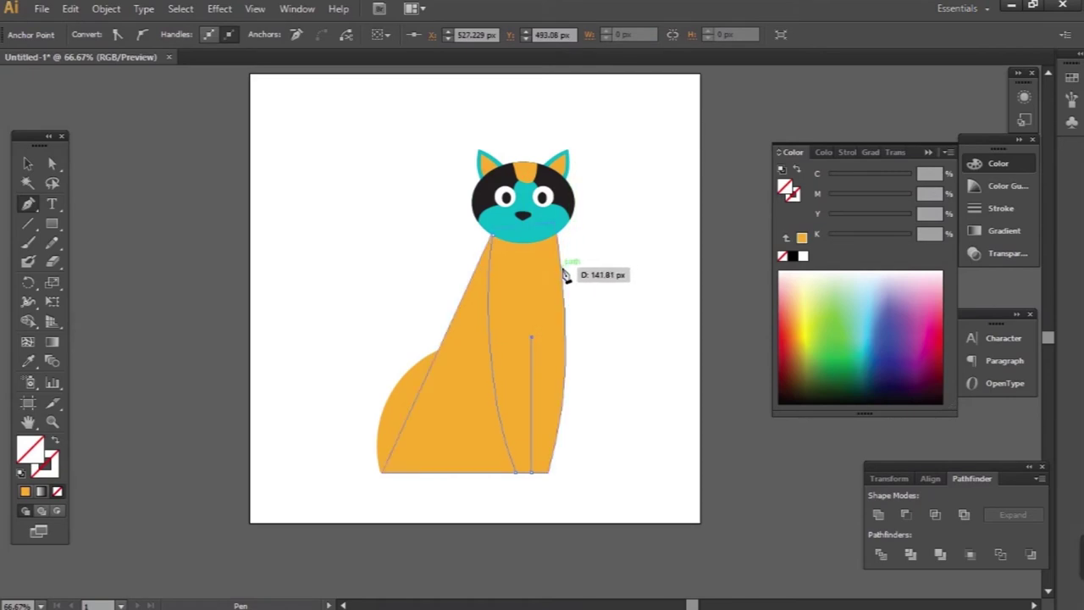
pyautogui.moveTo(564, 276); pyautogui.dragTo(574, 220)
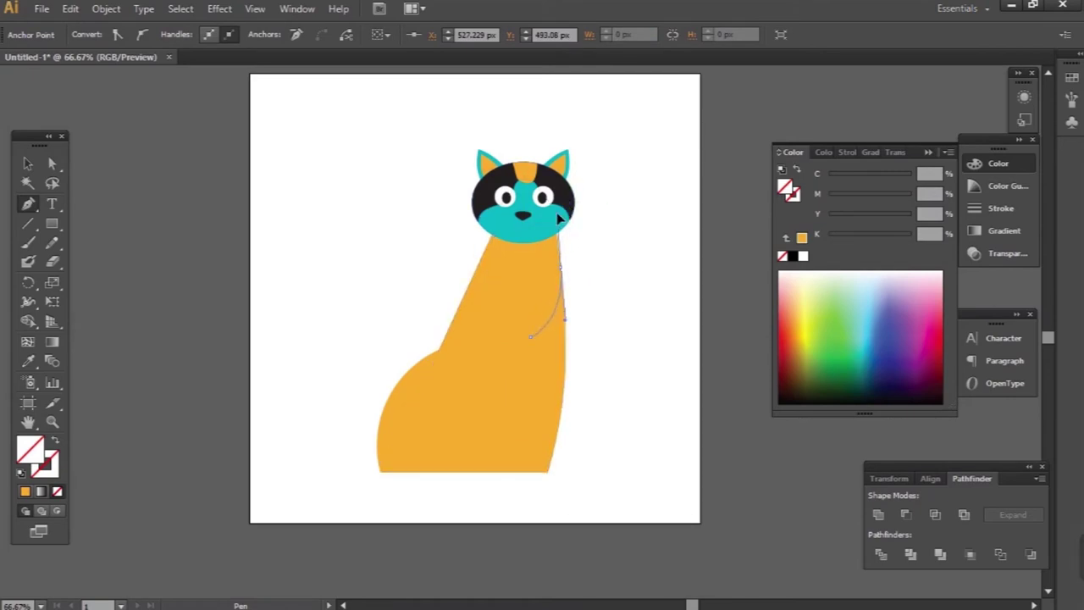
pyautogui.scroll(5, 559, 219)
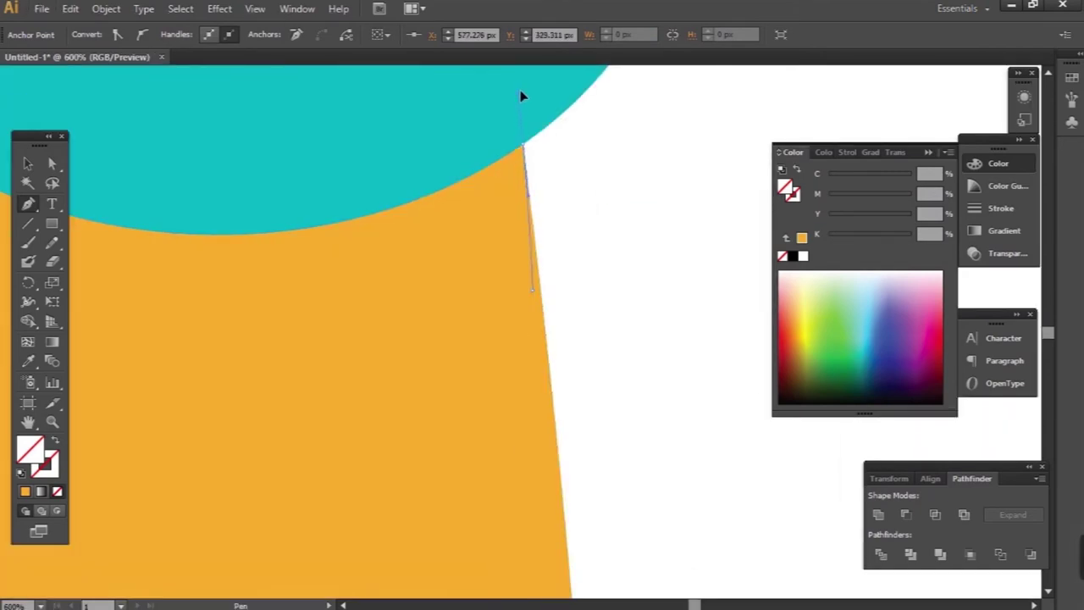
pyautogui.hotkey('ctrl', '1')
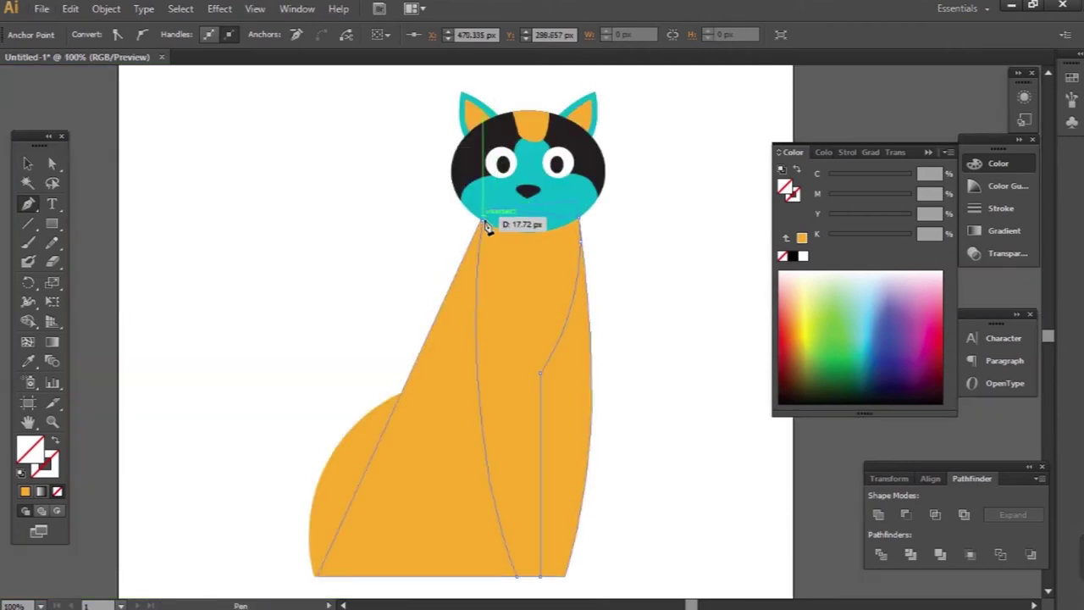
pyautogui.hotkey('ctrl', '-')
pyautogui.click(787, 329)
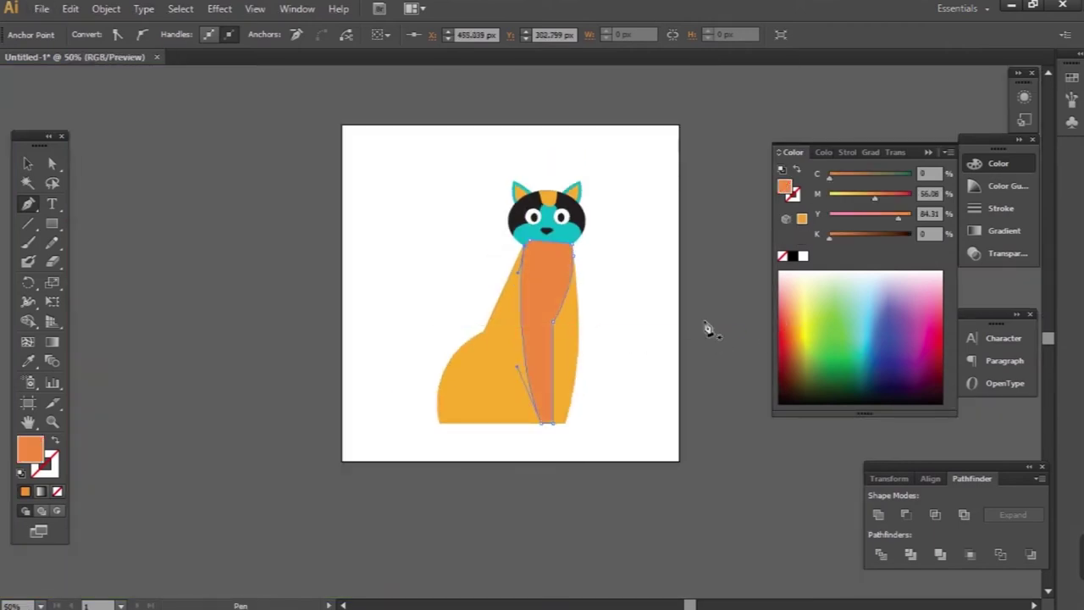
pyautogui.keyDown('ctrl'); pyautogui.click(584, 237); pyautogui.keyUp('ctrl')
# Step: Pen-draw a small shape at the front leg's base and fill it dark red
pyautogui.click(632, 271)
pyautogui.press('p')
pyautogui.hotkey('ctrl', '1')
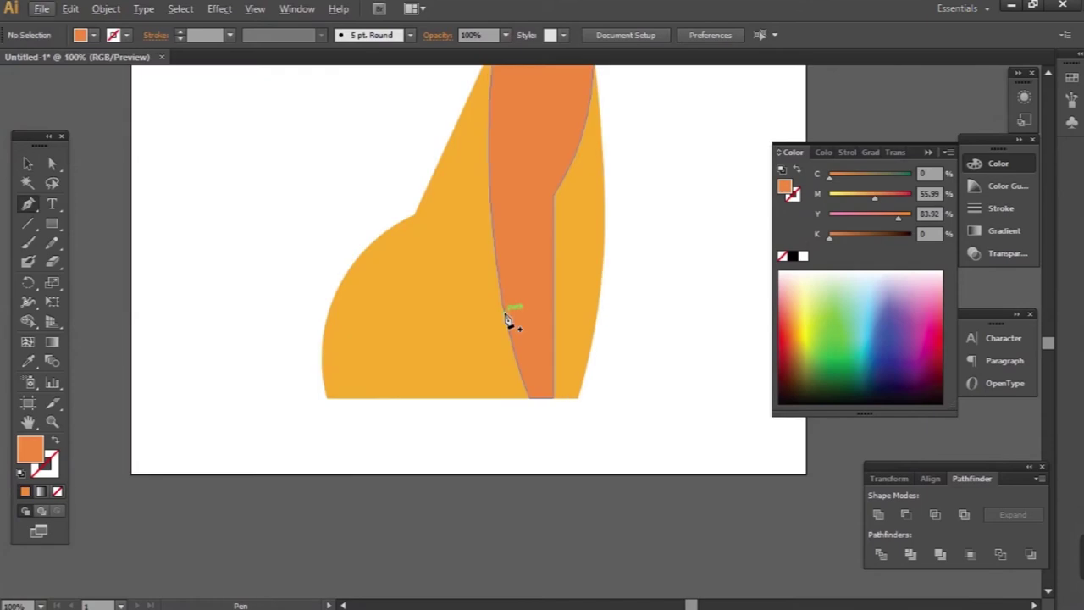
pyautogui.click(503, 313)
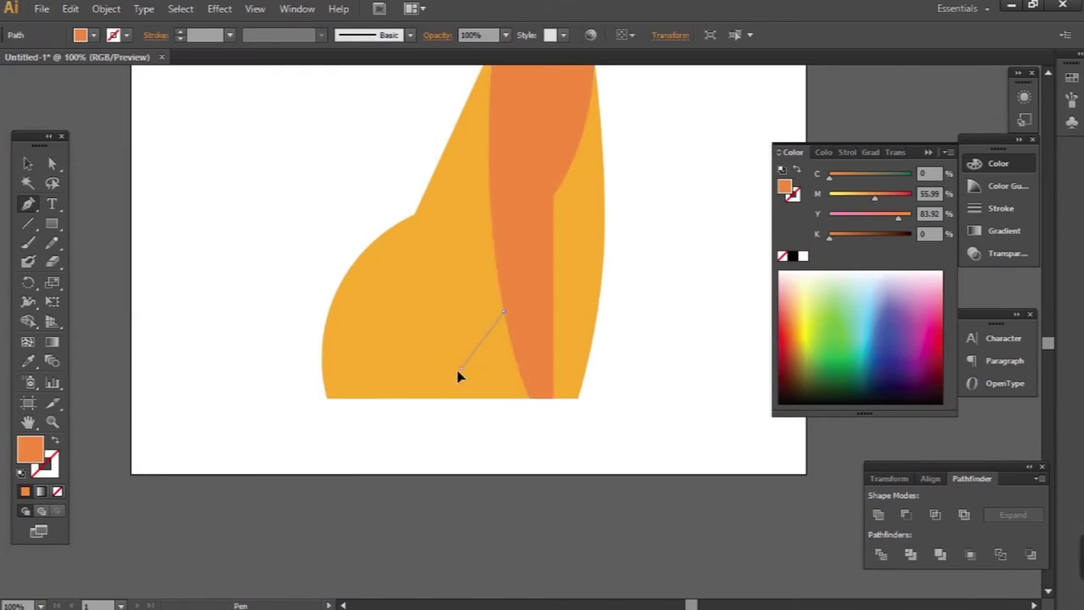
pyautogui.moveTo(463, 371); pyautogui.dragTo(507, 381)
pyautogui.hotkey('ctrl', '+')
pyautogui.hotkey('ctrl', '+')
pyautogui.hotkey('ctrl', '+')
pyautogui.moveTo(534, 415); pyautogui.dragTo(532, 470)
pyautogui.click(534, 440)
pyautogui.click(608, 439)
pyautogui.moveTo(509, 180); pyautogui.dragTo(512, 187)
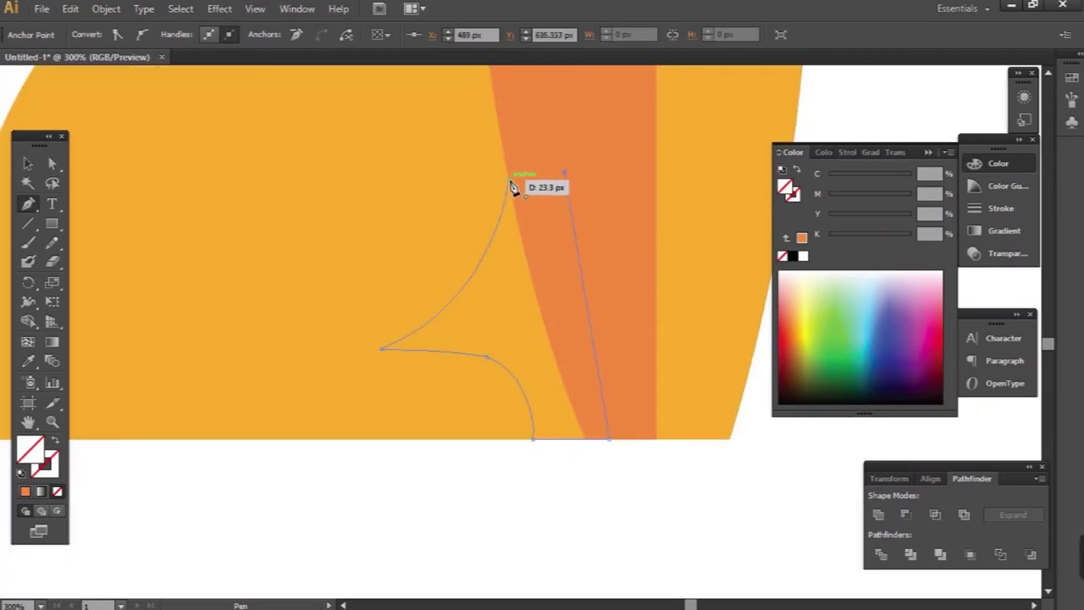
pyautogui.hotkey('ctrl', '-')
pyautogui.hotkey('ctrl', '-')
pyautogui.click(787, 358)
# Step: Draw a rectangle covering the whole artboard
pyautogui.press('v')
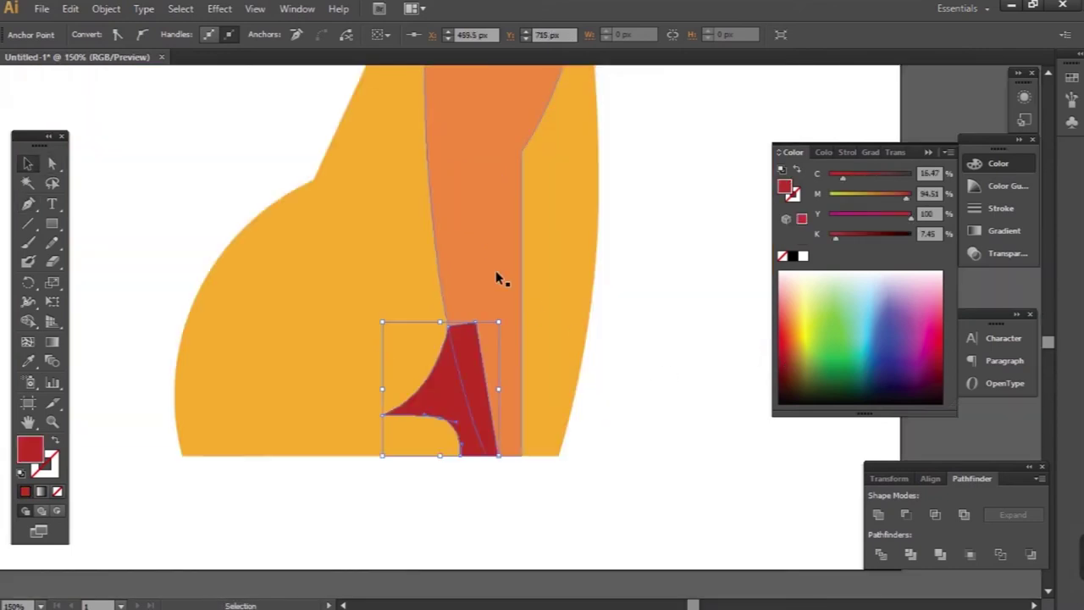
pyautogui.hotkey('ctrl', '-')
pyautogui.click(428, 501)
pyautogui.click(619, 431)
pyautogui.hotkey('ctrl', '-')
pyautogui.press('m')
pyautogui.moveTo(604, 107)
pyautogui.mouseDown()
pyautogui.moveTo(245, 500)
pyautogui.moveTo(156, 557)
pyautogui.mouseUp()
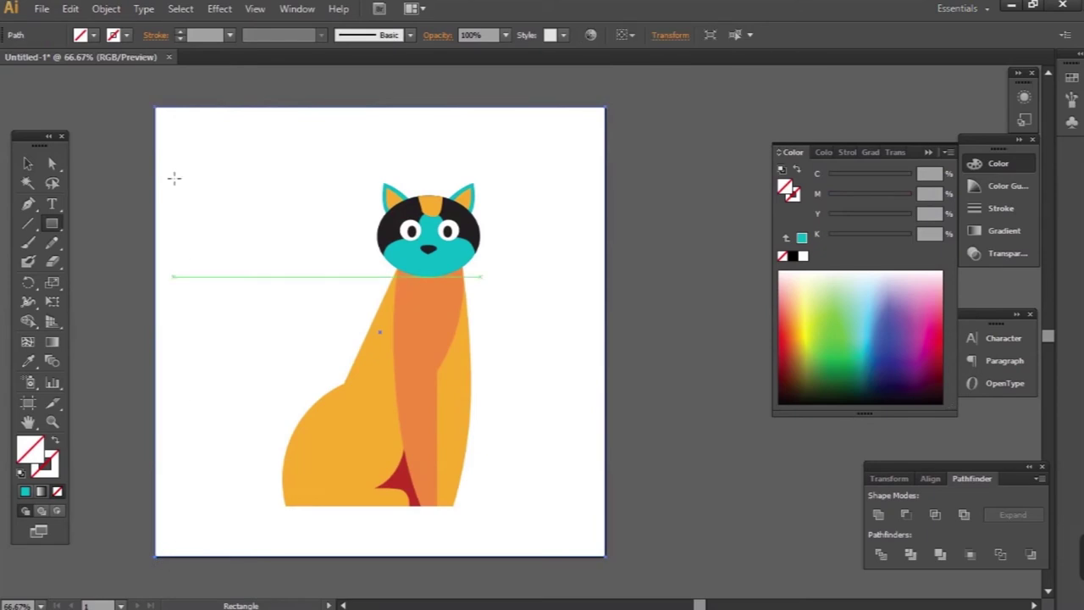
# Step: Fill the rectangle cyan and send it behind the cat
pyautogui.click(94, 34)
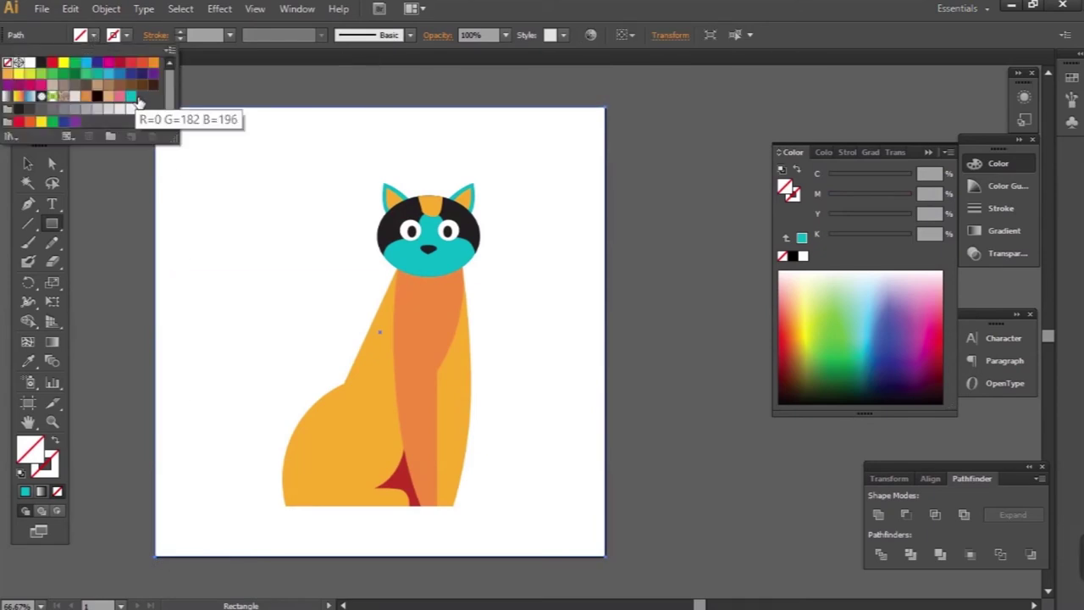
pyautogui.click(133, 96)
pyautogui.press('v')
pyautogui.hotkey('ctrl', 'shift', '[')
# Step: Fill the cat's lower face light grey from the Fill swatches
pyautogui.click(381, 228)
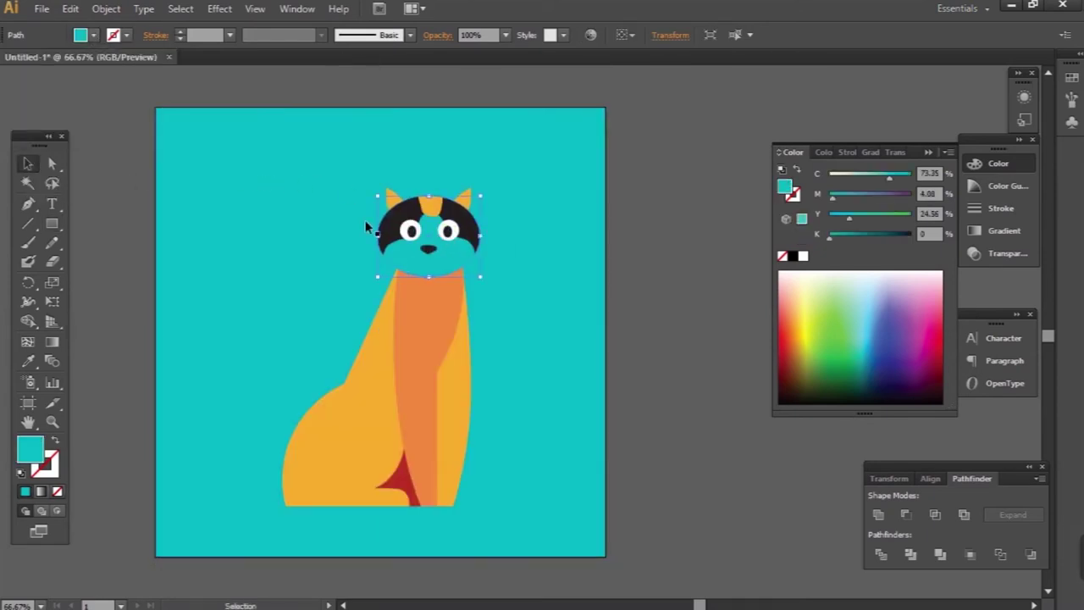
pyautogui.click(96, 37)
pyautogui.click(78, 97)
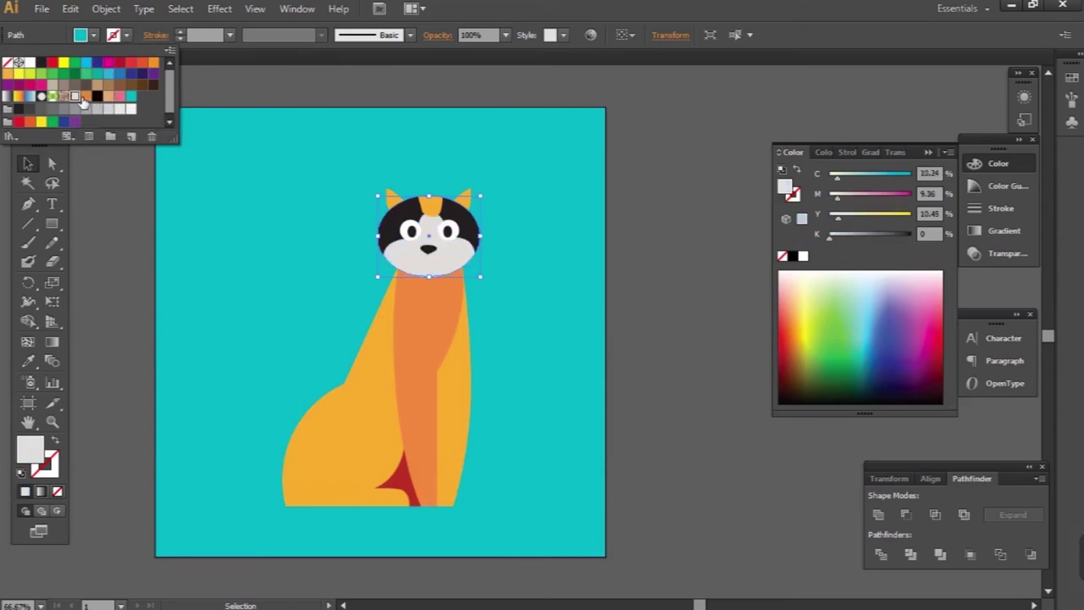
# Step: Eyedropper the dark face colour onto both ear shapes
pyautogui.hotkey('ctrl', '+')
pyautogui.hotkey('ctrl', '+')
pyautogui.click(375, 175)
pyautogui.keyDown('shift'); pyautogui.click(254, 166); pyautogui.keyUp('shift')
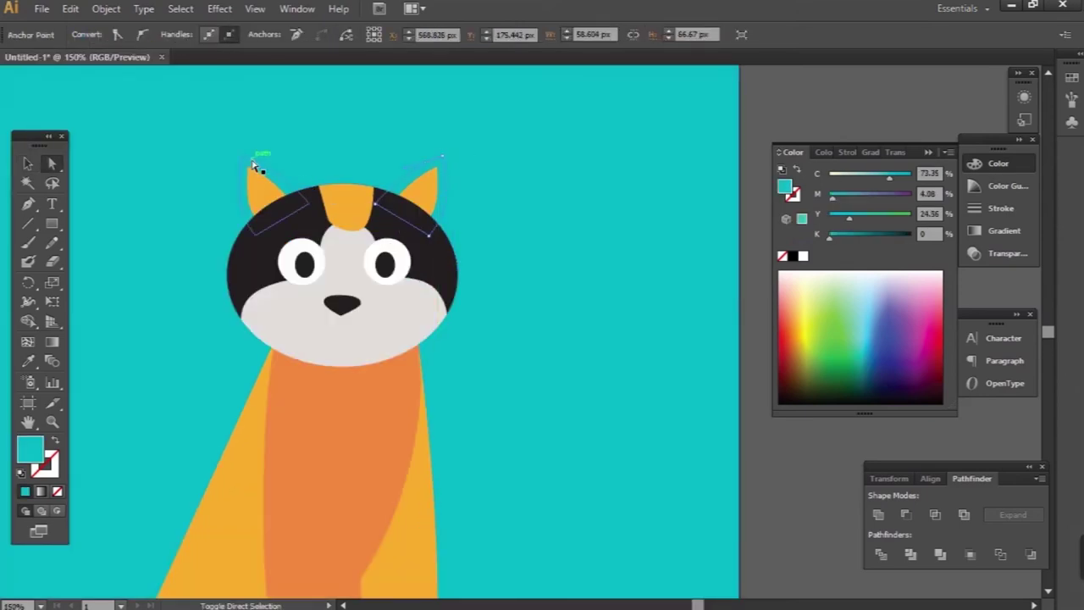
pyautogui.press('i')
pyautogui.click(278, 260)
# Step: Make the forehead patch a darker orange
pyautogui.press('a')
pyautogui.click(351, 207)
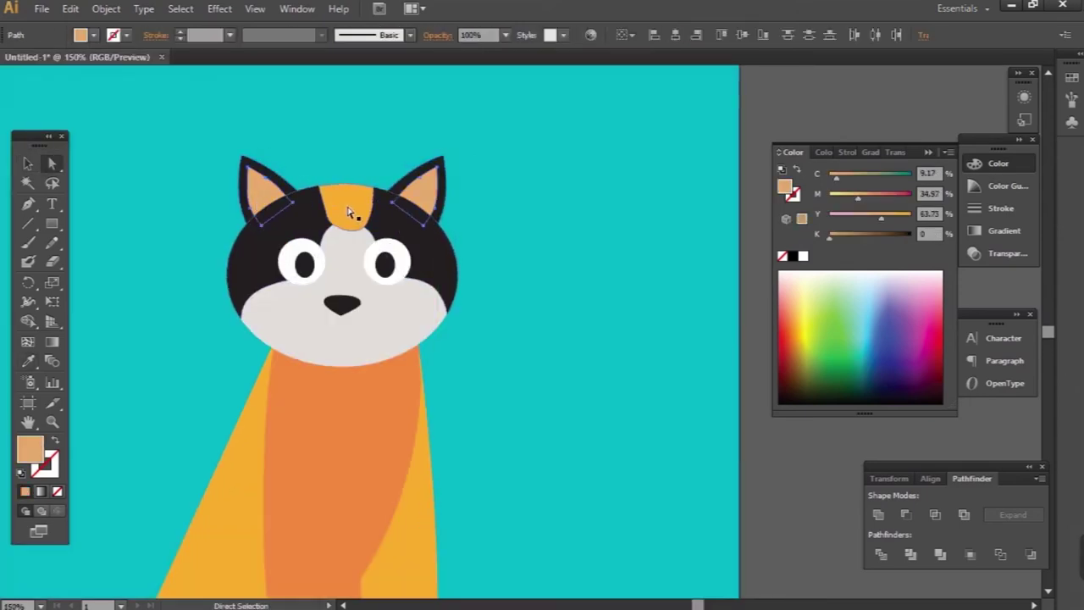
pyautogui.click(94, 35)
pyautogui.click(86, 96)
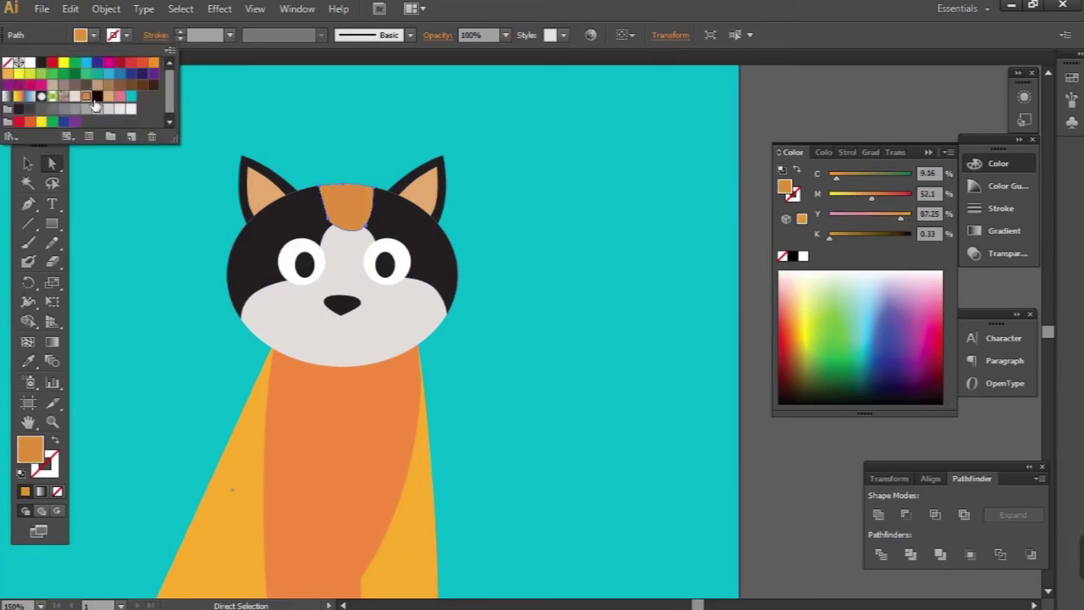
pyautogui.hotkey('ctrl', '-')
pyautogui.press('v')
pyautogui.click(338, 447)
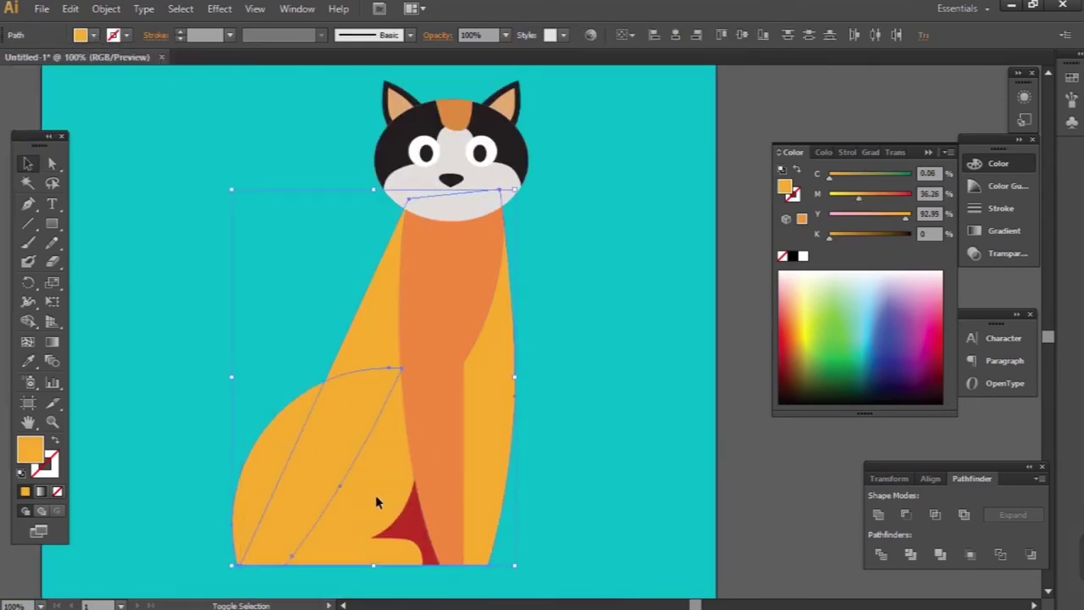
# Step: Copy the chin's light grey onto the body and the orange neck strip
pyautogui.press('i')
pyautogui.click(448, 208)
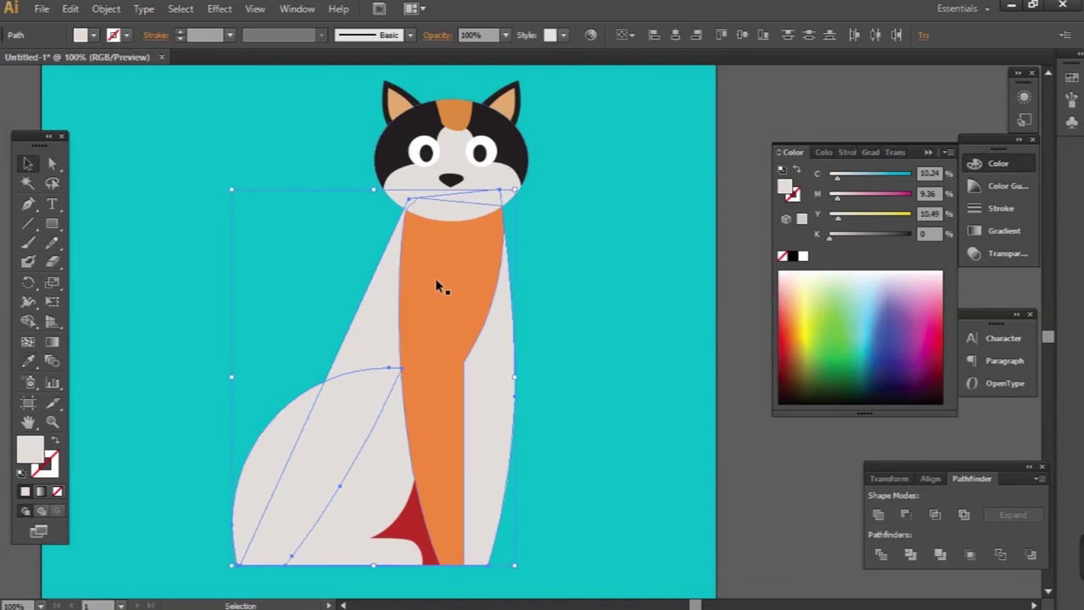
pyautogui.keyDown('ctrl'); pyautogui.click(435, 278); pyautogui.keyUp('ctrl')
pyautogui.click(343, 354)
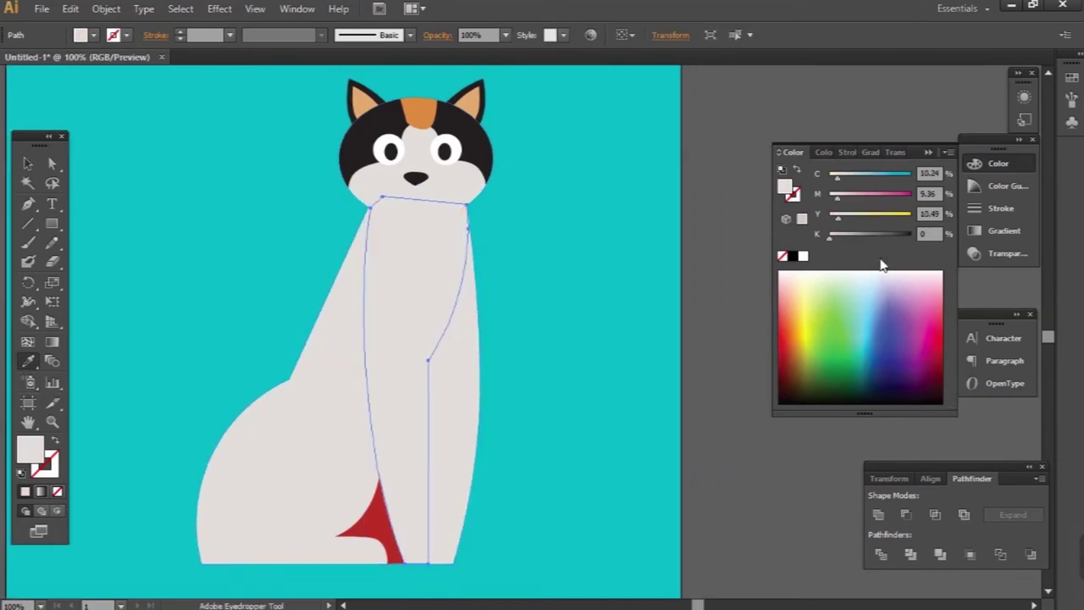
# Step: Give the neck strip a linear light-grey gradient and tune its stops
pyautogui.click(870, 152)
pyautogui.click(808, 354)
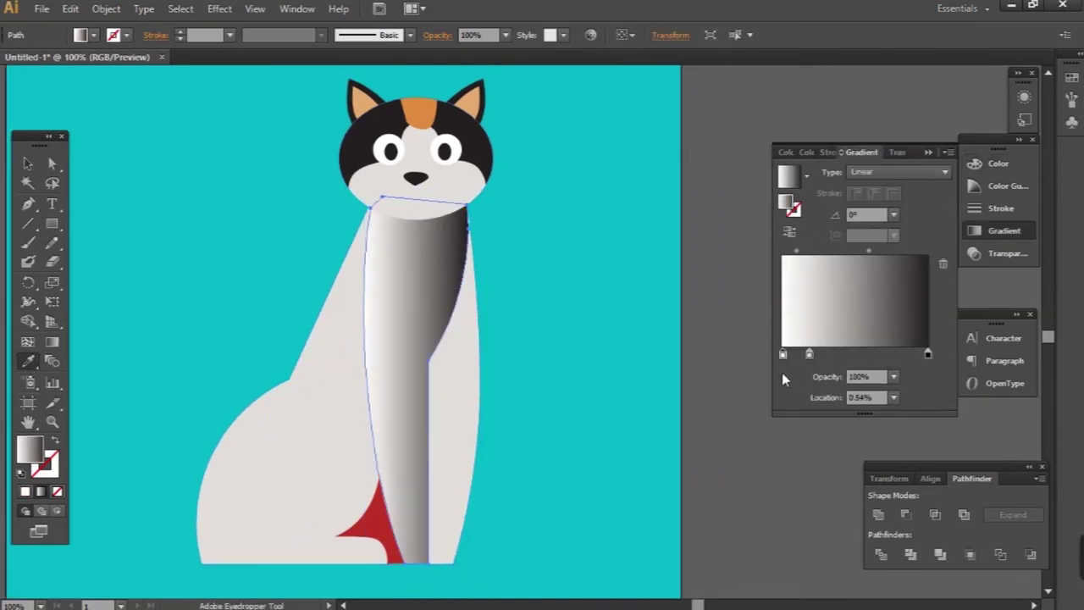
pyautogui.moveTo(804, 357)
pyautogui.mouseDown()
pyautogui.moveTo(777, 356)
pyautogui.moveTo(926, 354)
pyautogui.mouseUp()
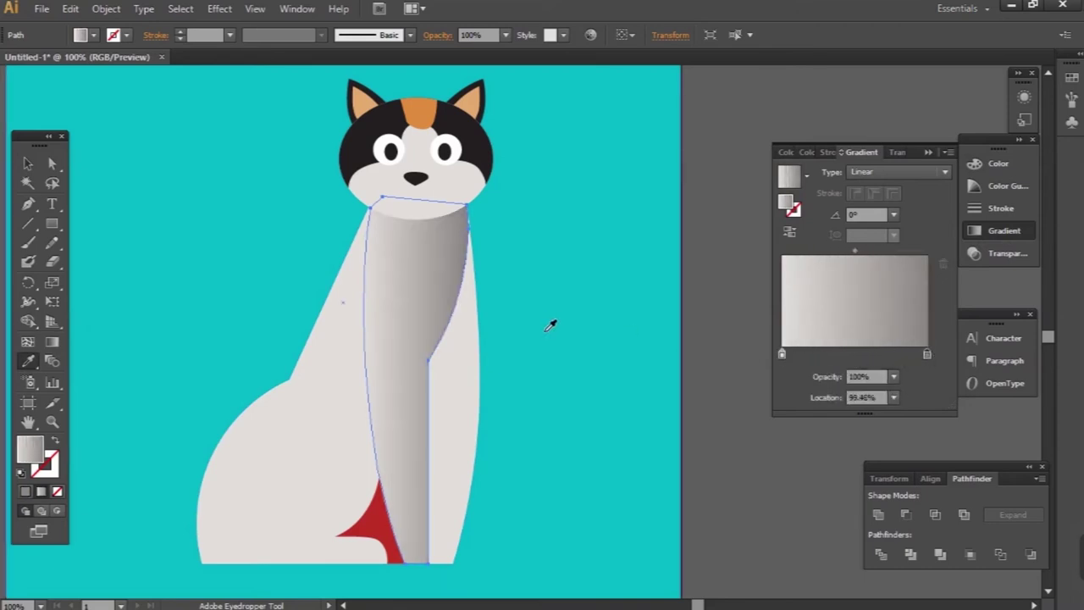
pyautogui.moveTo(782, 353); pyautogui.dragTo(844, 353)
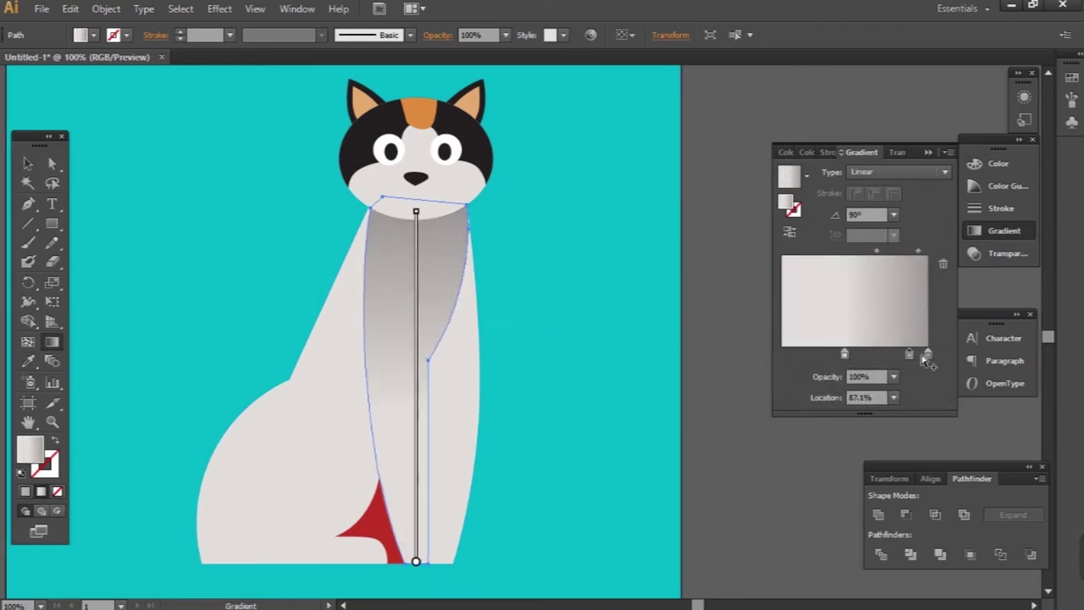
pyautogui.moveTo(938, 384); pyautogui.dragTo(931, 398)
pyautogui.click(910, 354)
pyautogui.moveTo(844, 354); pyautogui.dragTo(822, 356)
# Step: Eyedropper the neck gradient onto the body shapes and the red leg shape
pyautogui.click(327, 415)
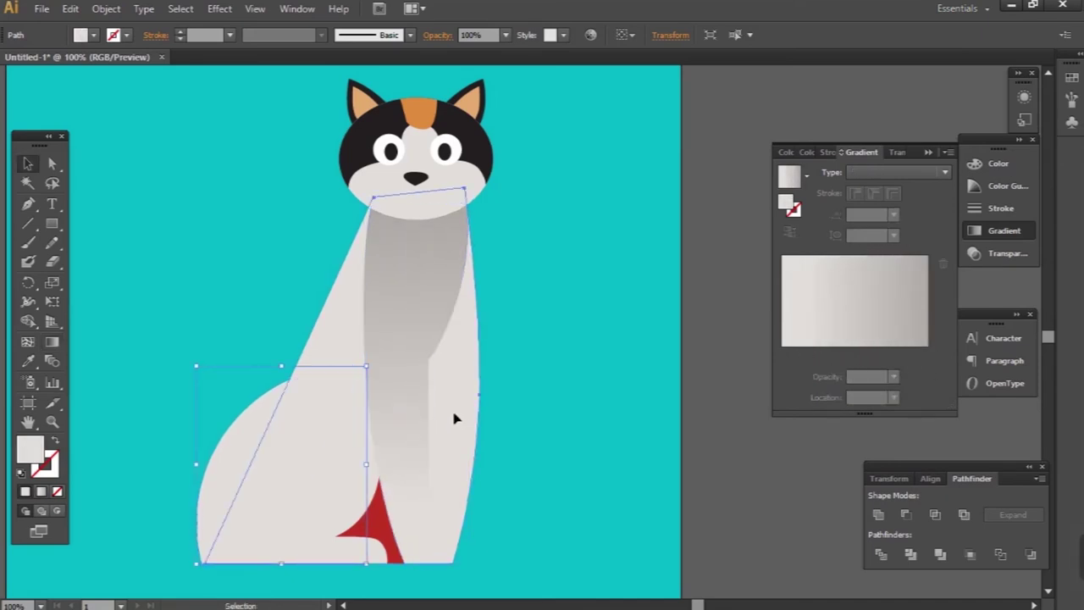
pyautogui.press('i')
pyautogui.click(404, 320)
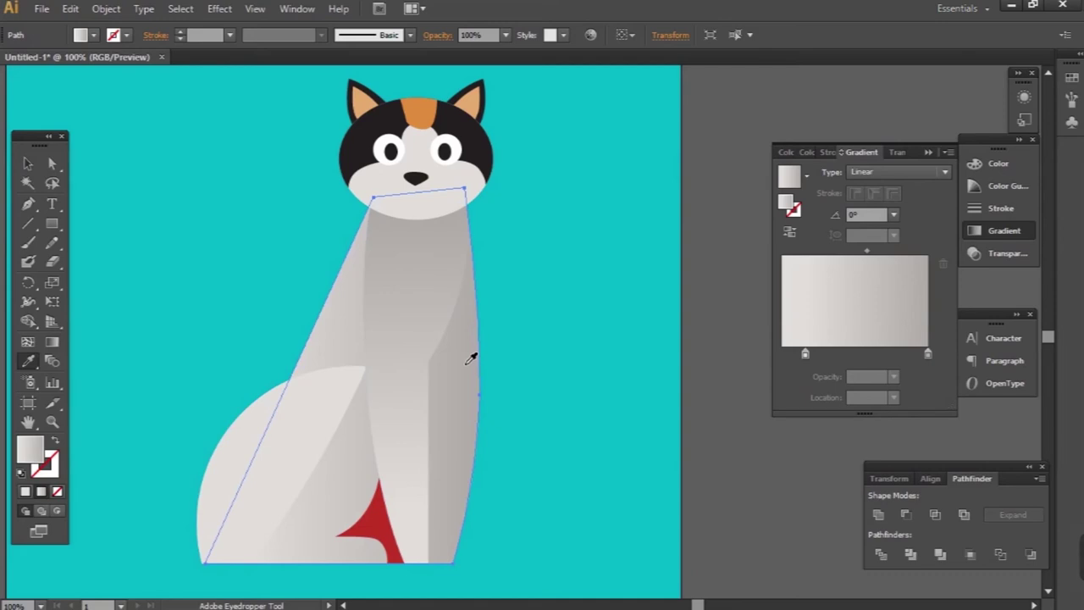
pyautogui.keyDown('ctrl'); pyautogui.click(372, 525); pyautogui.keyUp('ctrl')
pyautogui.keyDown('ctrl'); pyautogui.keyDown('shift'); pyautogui.click(431, 333); pyautogui.keyUp('shift'); pyautogui.keyUp('ctrl')
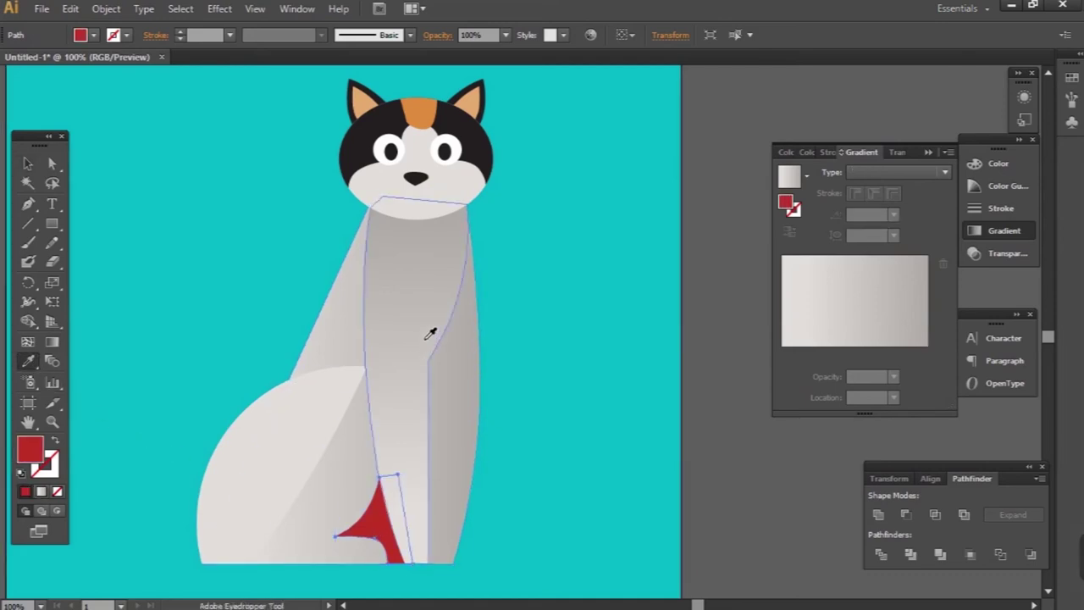
# Step: Adjust the leg gradient's stops and angle it across the leg
pyautogui.moveTo(926, 355); pyautogui.dragTo(870, 356)
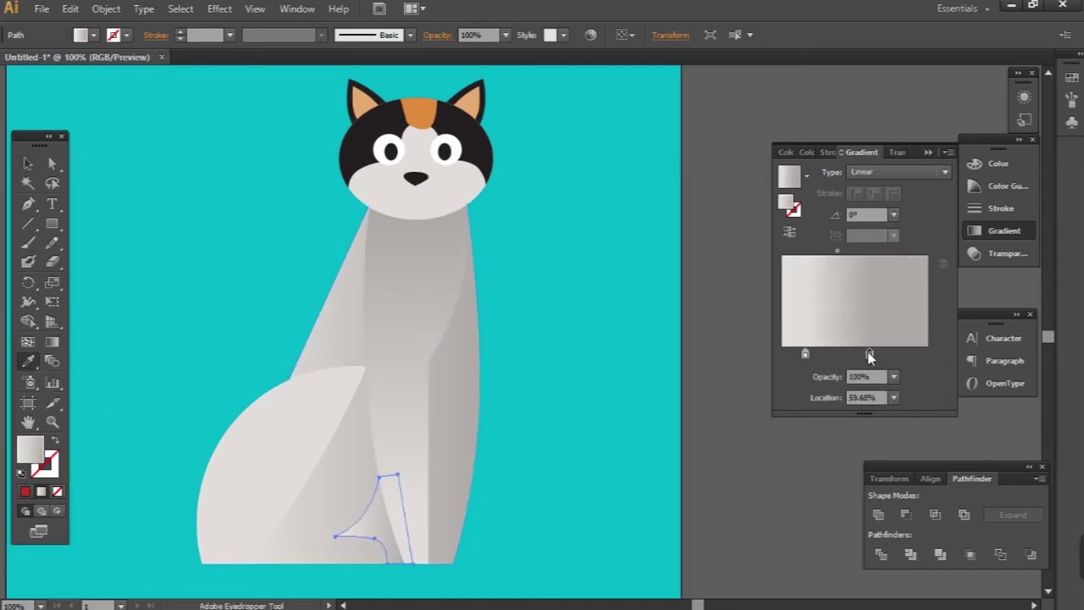
pyautogui.click(805, 355)
pyautogui.click(893, 355)
pyautogui.press('g')
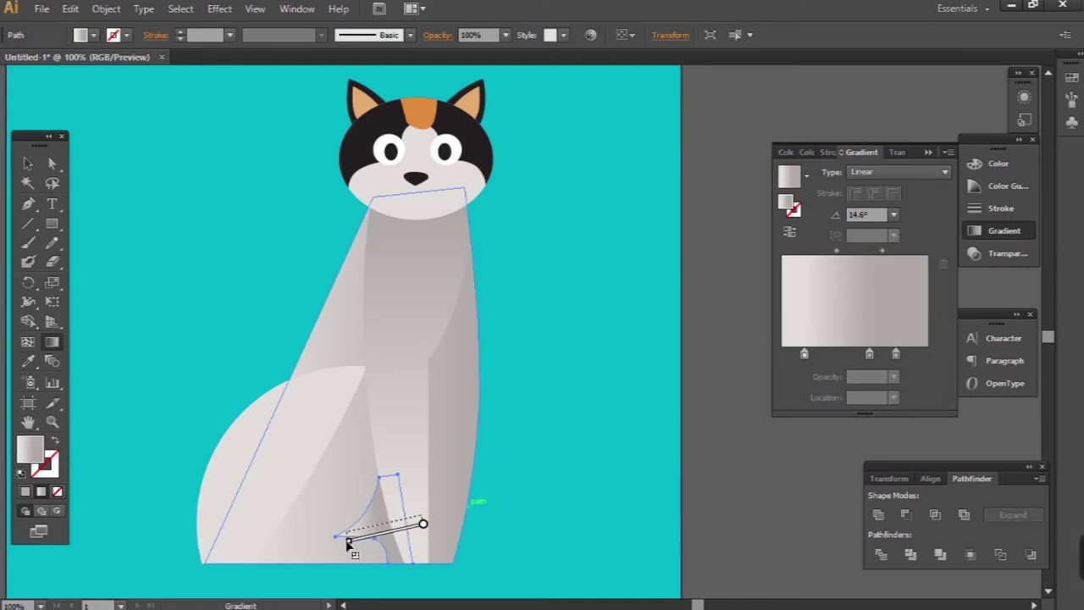
pyautogui.moveTo(339, 544); pyautogui.dragTo(337, 534)
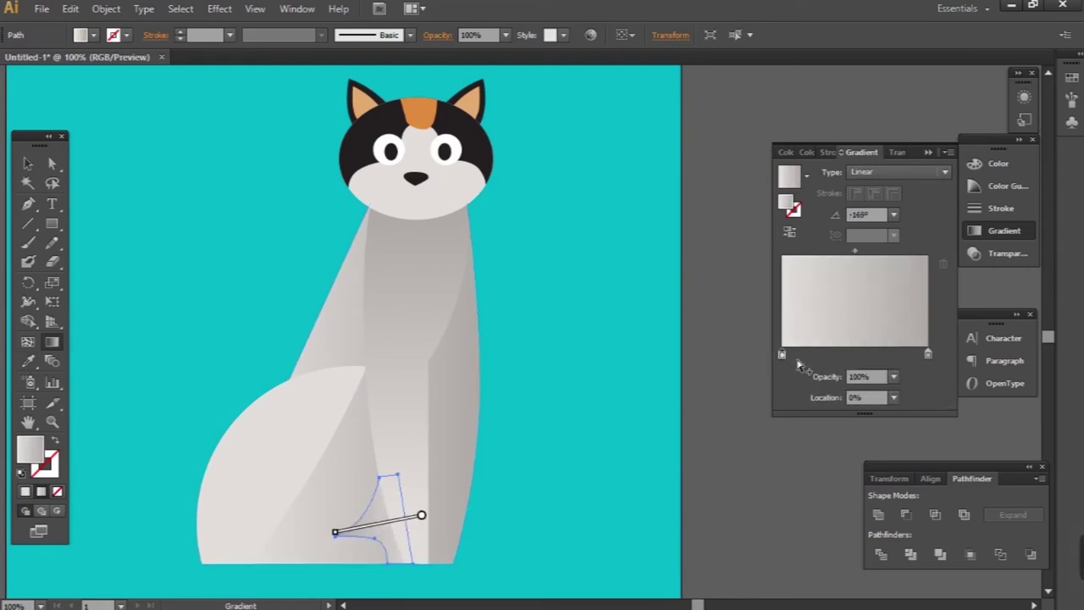
pyautogui.moveTo(903, 354); pyautogui.dragTo(891, 354)
# Step: Run the body gradient diagonally down to the right
pyautogui.click(28, 162)
pyautogui.click(457, 427)
pyautogui.press('g')
pyautogui.moveTo(332, 358); pyautogui.dragTo(501, 428)
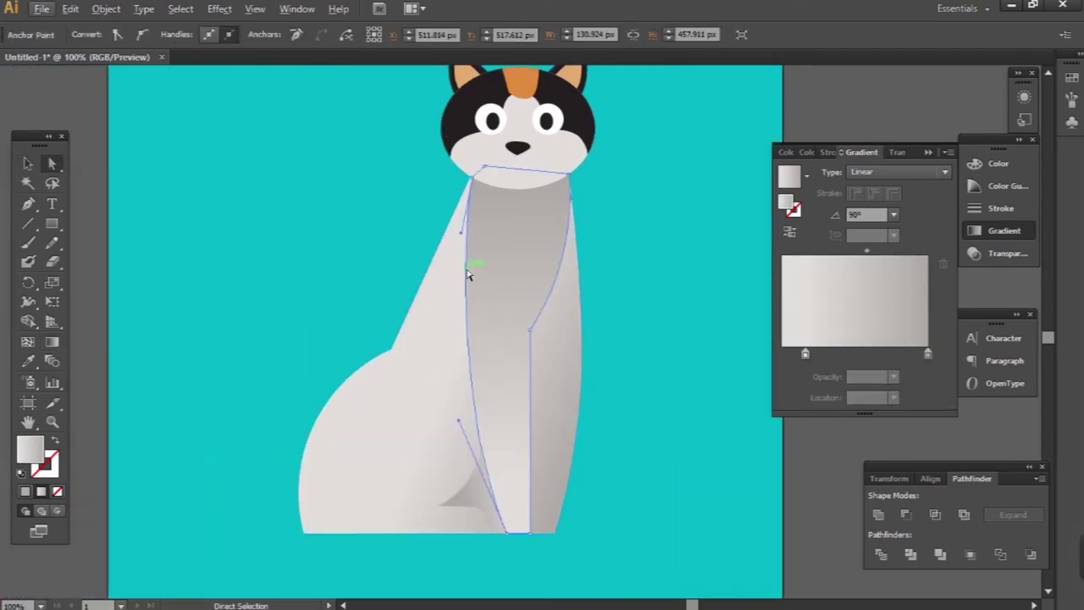
pyautogui.click(467, 269)
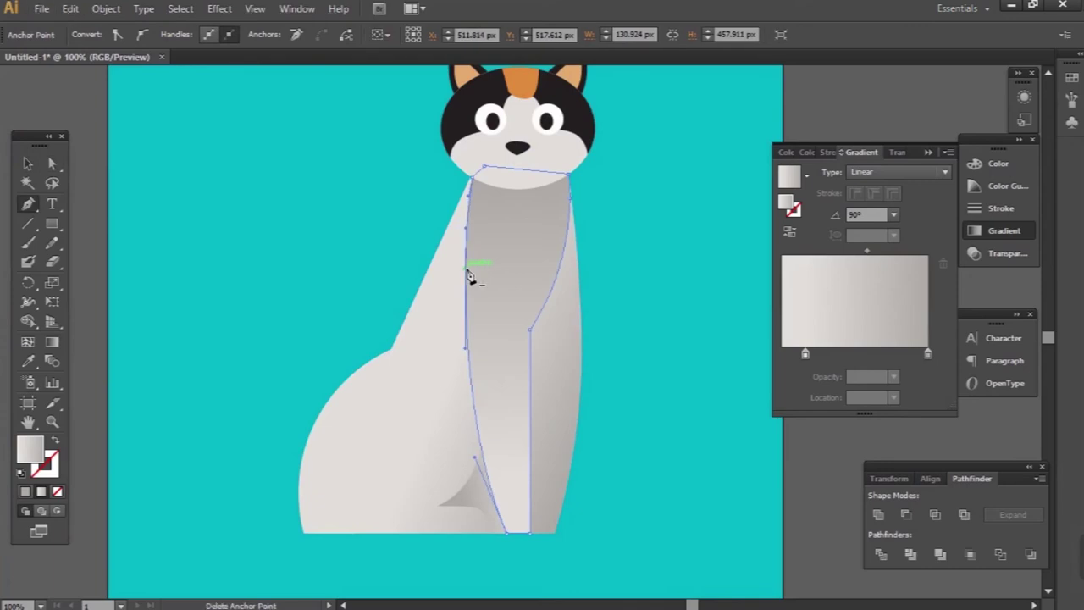
# Step: Pull the neck's left anchor outward and up to widen the neck
pyautogui.moveTo(467, 275); pyautogui.dragTo(436, 258)
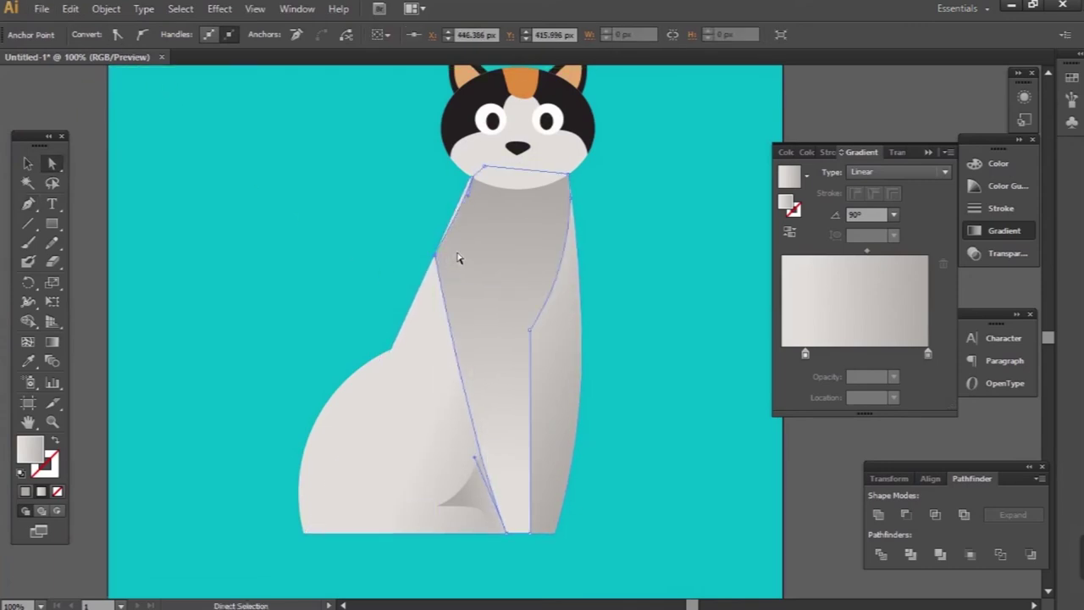
pyautogui.scroll(1, 454, 262)
pyautogui.scroll(1, 453, 269)
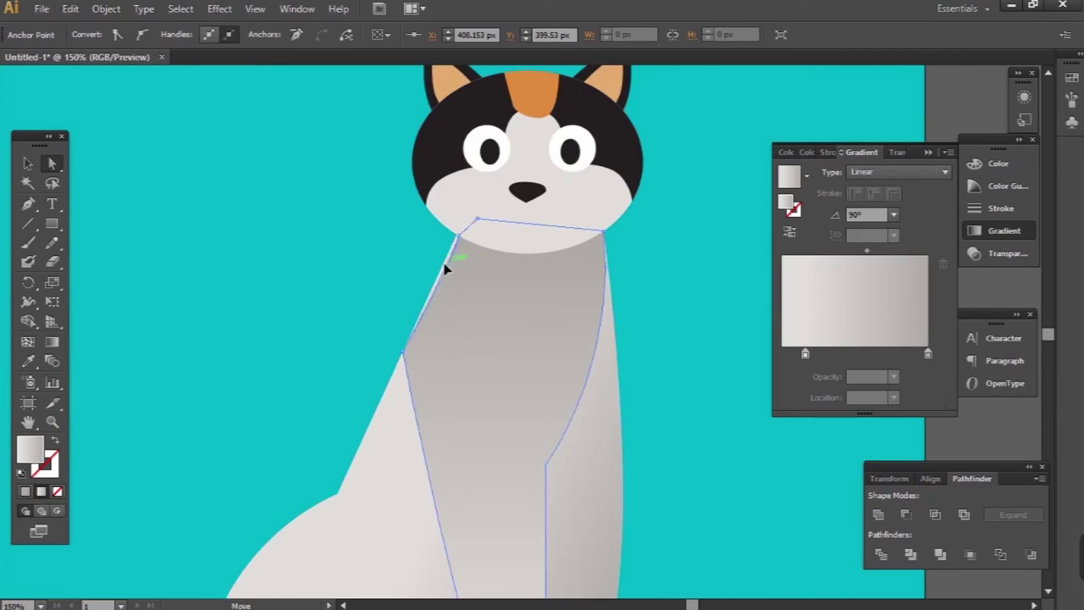
pyautogui.hotkey('ctrl', '0')
# Step: Simplify the neck gradient's stops and angle it diagonally up to the right
pyautogui.moveTo(806, 354); pyautogui.dragTo(836, 354)
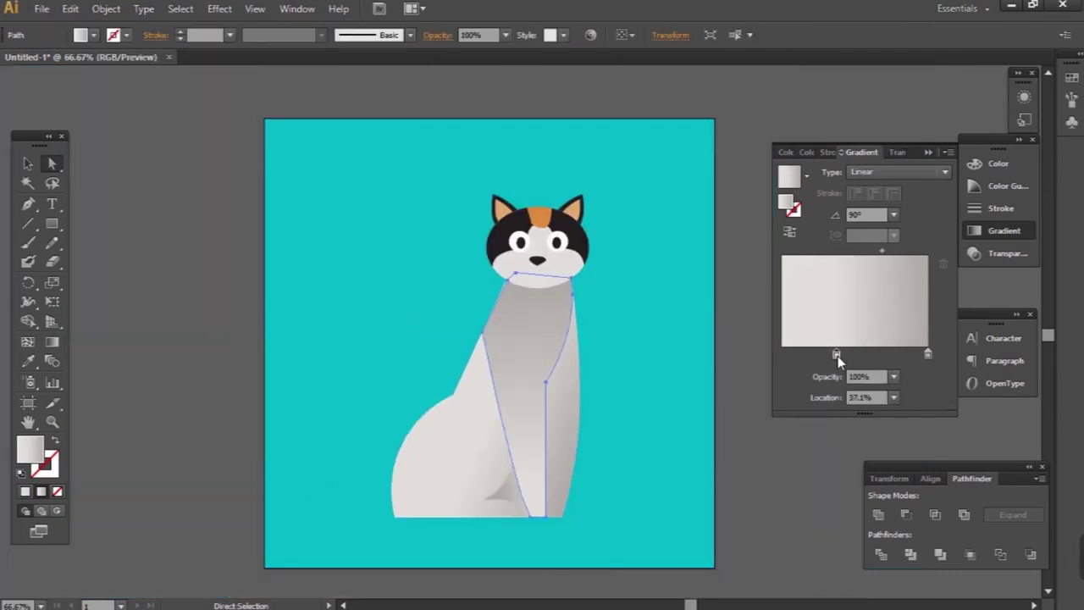
pyautogui.moveTo(911, 354); pyautogui.dragTo(932, 380)
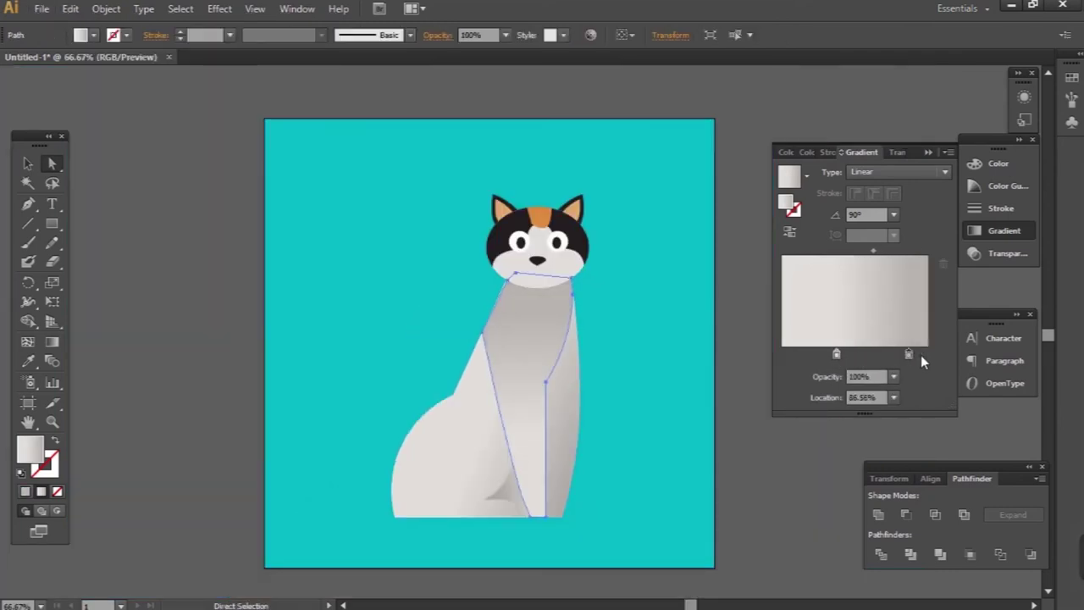
pyautogui.press('g')
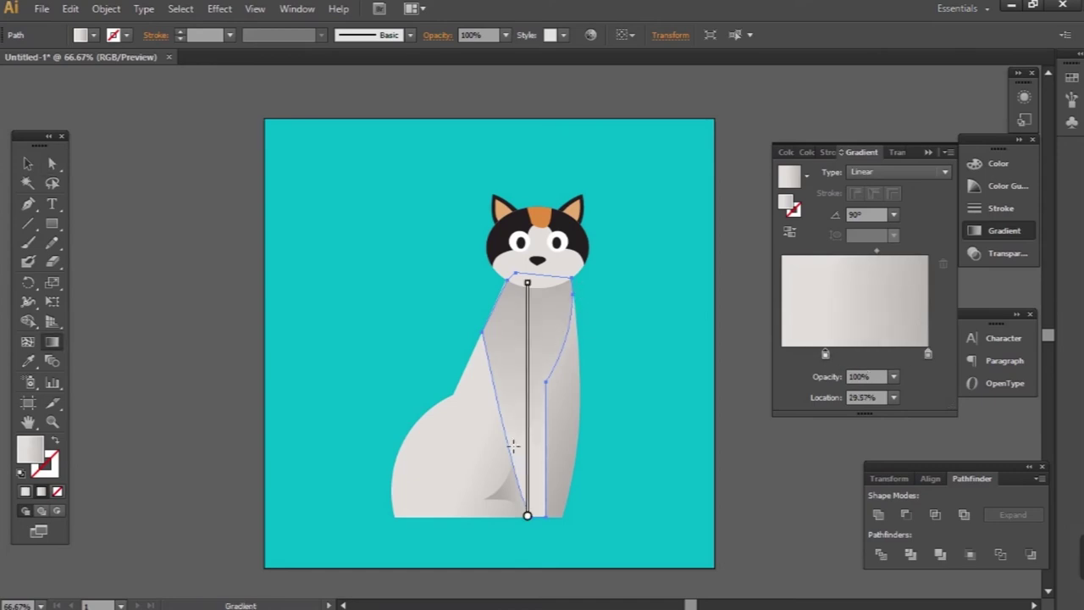
pyautogui.moveTo(516, 412); pyautogui.dragTo(594, 309)
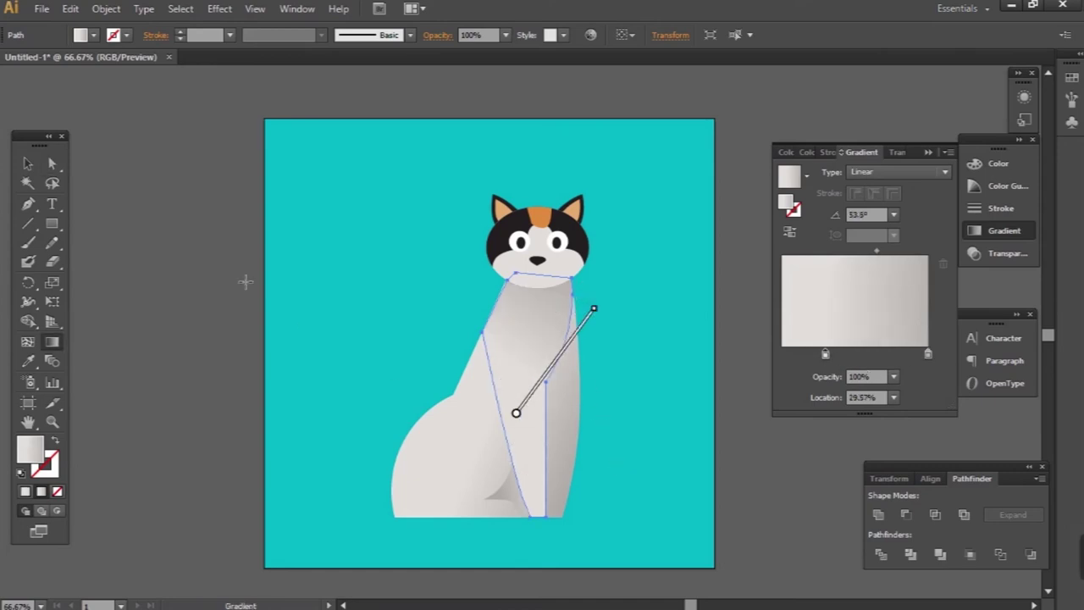
# Step: Reposition the main body gradient's stops to darken the body
pyautogui.click(27, 164)
pyautogui.click(574, 439)
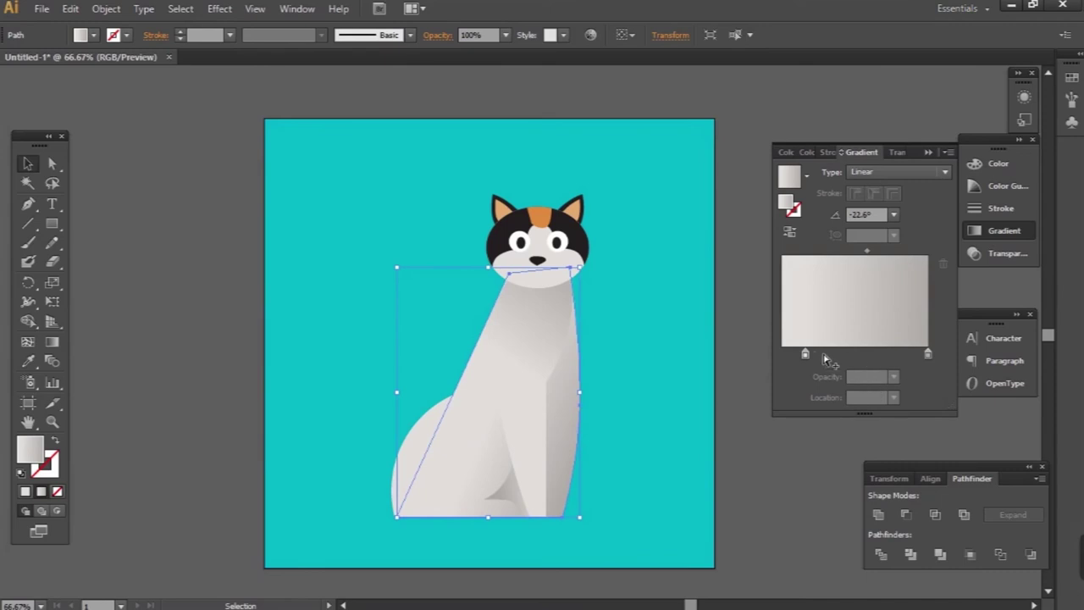
pyautogui.click(908, 355)
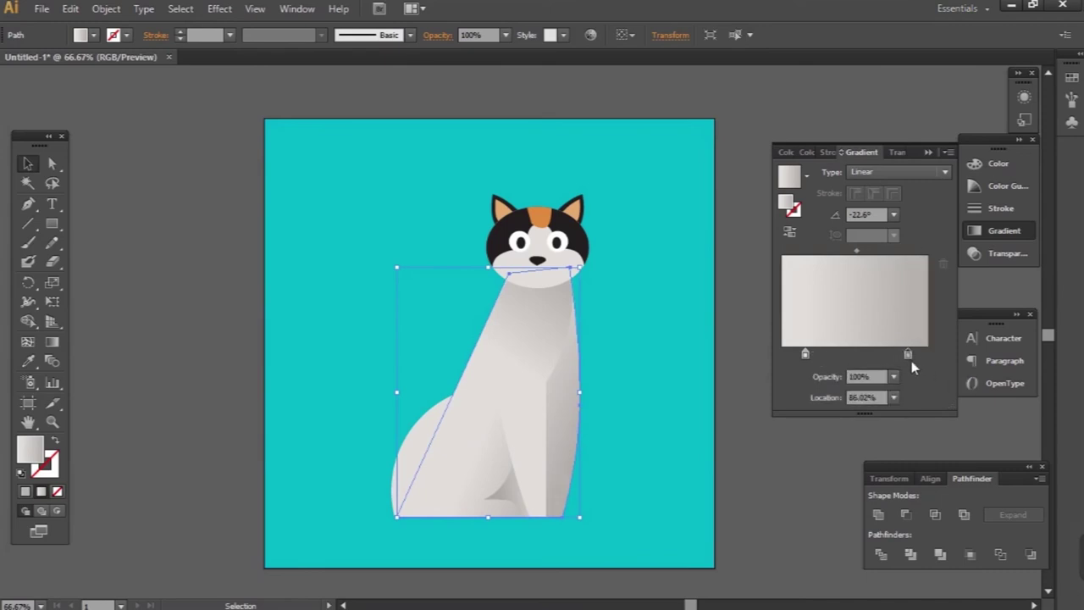
pyautogui.moveTo(908, 355); pyautogui.dragTo(927, 354)
pyautogui.moveTo(805, 354)
pyautogui.mouseDown()
pyautogui.moveTo(836, 354)
pyautogui.moveTo(805, 354)
pyautogui.mouseUp()
pyautogui.click(927, 354)
# Step: Pull the haunch's top corner up and unite the haunch with the body
pyautogui.click(491, 415)
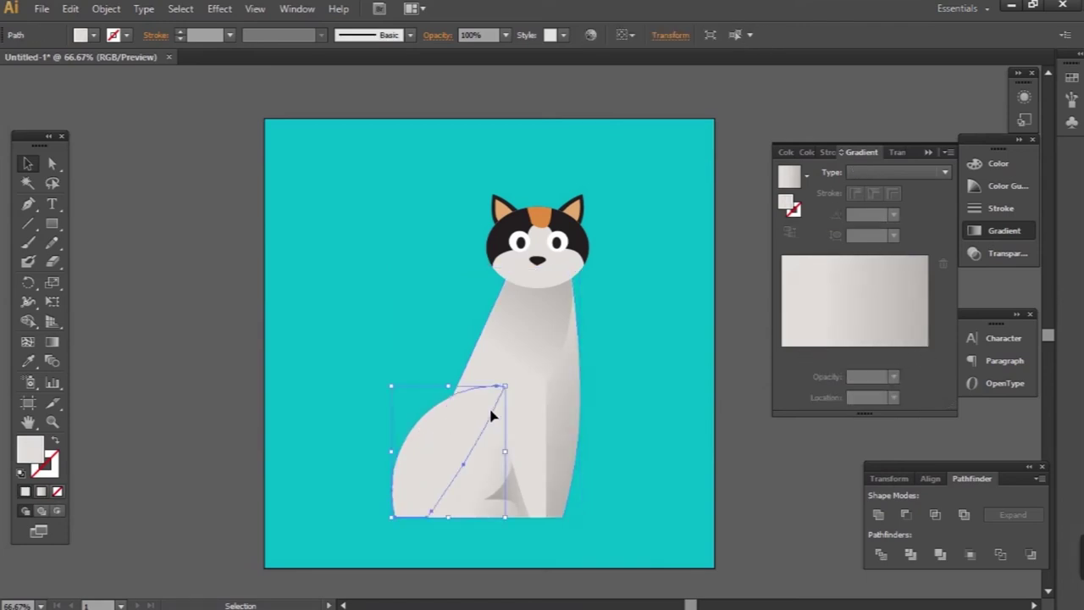
pyautogui.moveTo(511, 389); pyautogui.dragTo(507, 370)
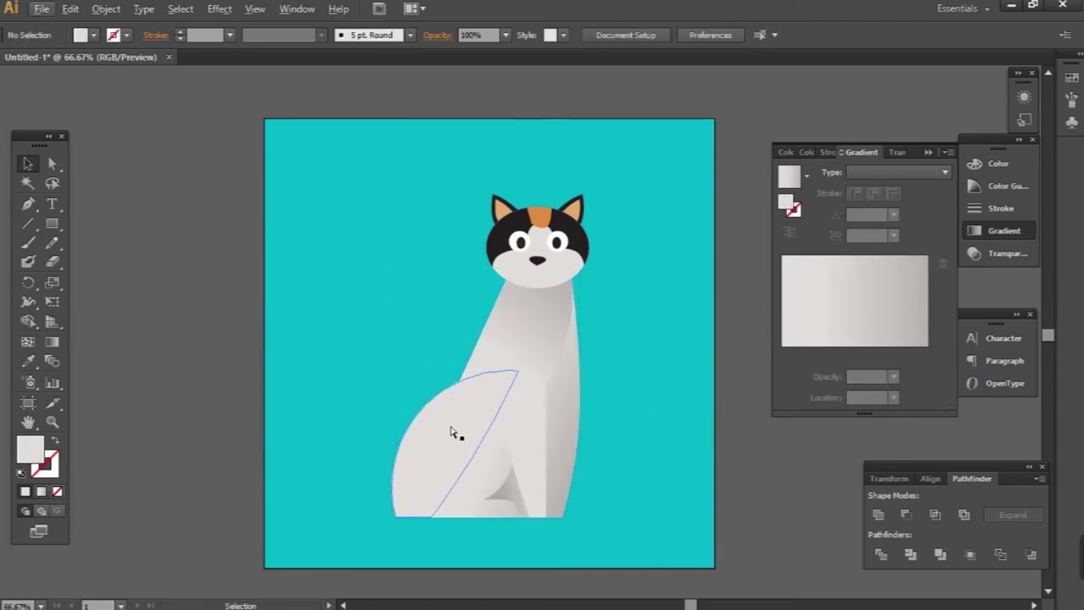
pyautogui.keyDown('ctrl'); pyautogui.click(490, 370); pyautogui.keyUp('ctrl')
pyautogui.click(878, 514)
pyautogui.press('ctrl')
pyautogui.click(651, 496)
# Step: Eyedropper the neck gradient onto the front leg
pyautogui.click(796, 496)
pyautogui.click(562, 452)
pyautogui.press('i')
pyautogui.click(562, 339)
pyautogui.hotkey('ctrl', 'shift', 'a')
pyautogui.click(604, 477)
pyautogui.scroll(4, 584, 508)
# Step: Pen-draw a rounded paw at the front leg's base and fill it with the body's light colour
pyautogui.press('p')
pyautogui.moveTo(505, 469); pyautogui.dragTo(502, 536)
pyautogui.click(422, 469)
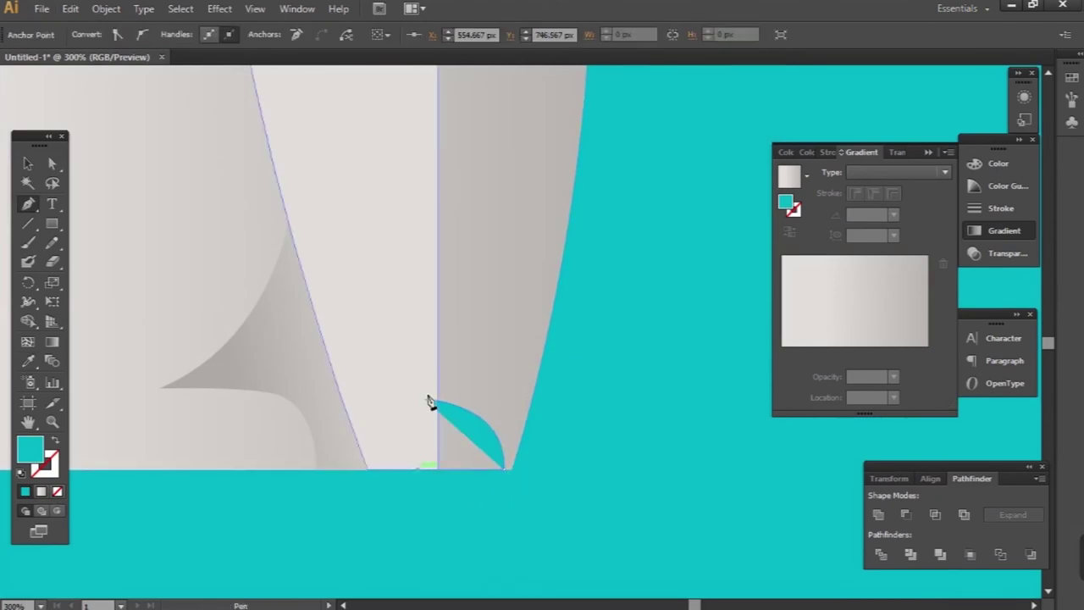
pyautogui.click(424, 398)
pyautogui.hotkey('ctrl', '1')
pyautogui.press('i')
pyautogui.click(479, 127)
# Step: Alt-drag a second paw beside the first and stretch both to fit under the leg
pyautogui.press('v')
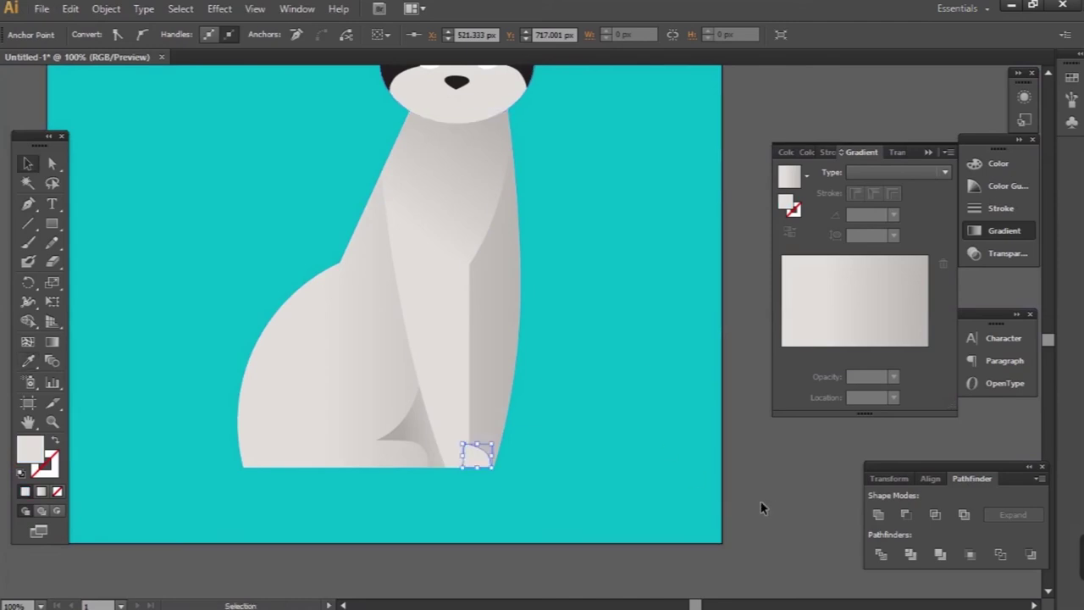
pyautogui.click(757, 503)
pyautogui.scroll(3, 479, 449)
pyautogui.moveTo(503, 456); pyautogui.dragTo(552, 449)
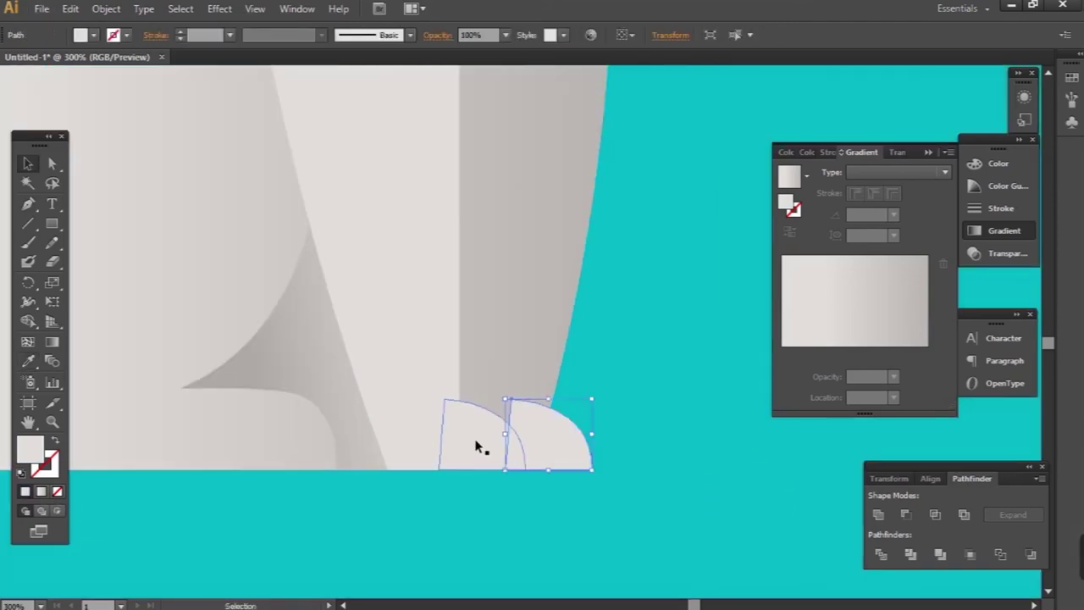
pyautogui.keyDown('shift'); pyautogui.click(482, 445); pyautogui.keyUp('shift')
pyautogui.moveTo(603, 407); pyautogui.dragTo(620, 400)
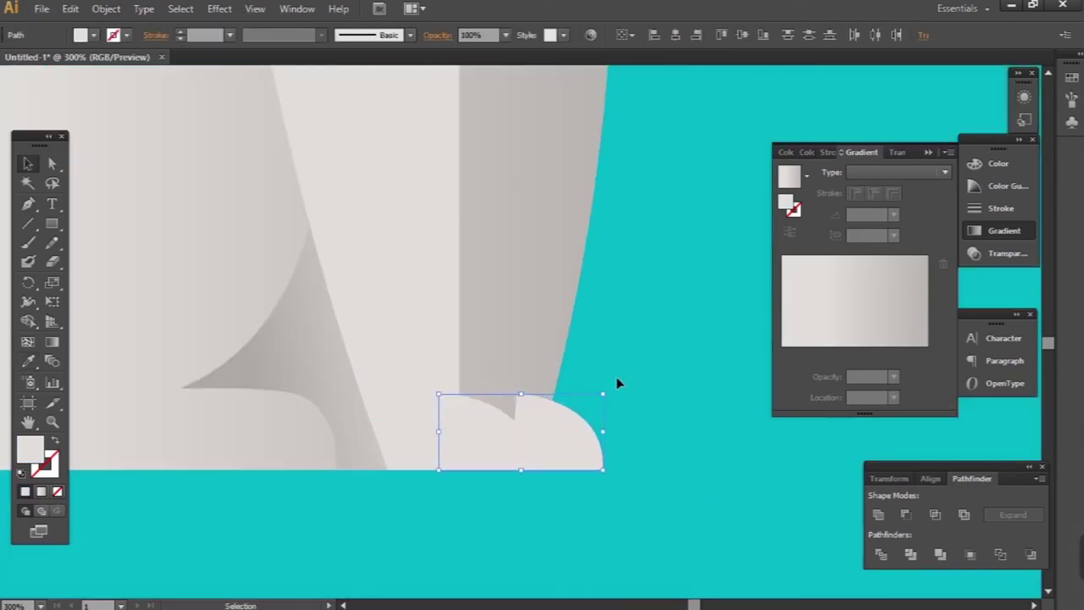
# Step: Select all the body parts and Unite them into one silhouette
pyautogui.hotkey('ctrl', '-')
pyautogui.hotkey('ctrl', '-')
pyautogui.hotkey('ctrl', 'a')
pyautogui.click(878, 514)
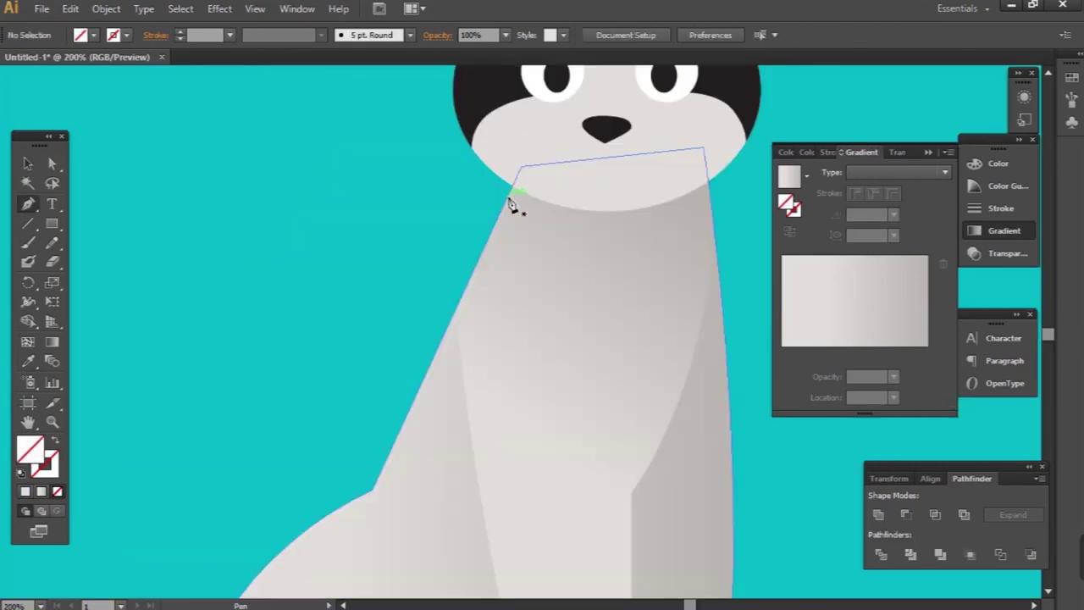
# Step: Pen-draw the shoulder patch below the head and fill it with the head's black
pyautogui.click(511, 202)
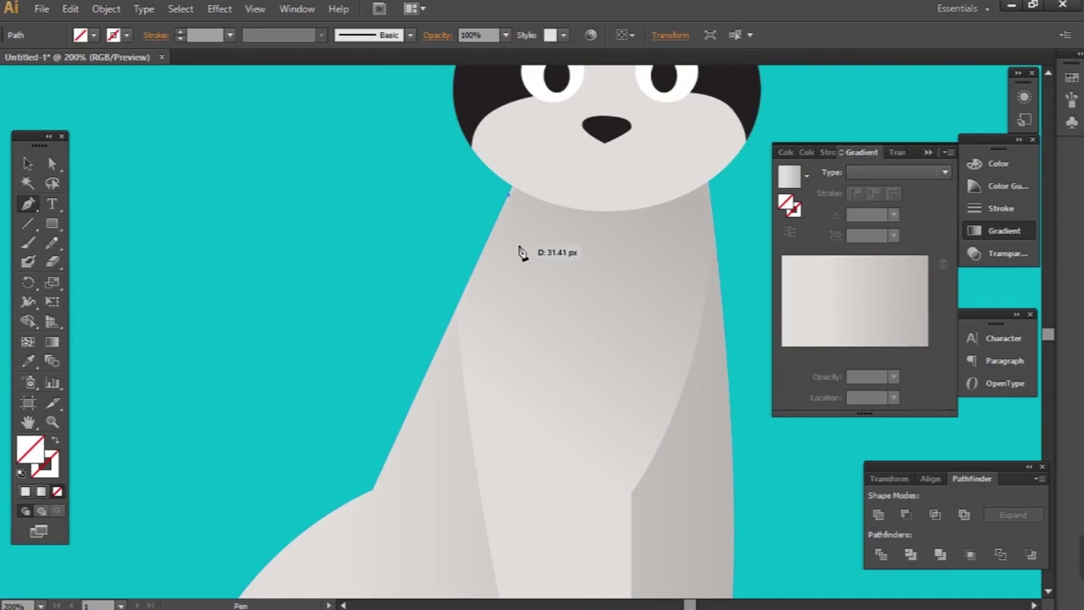
pyautogui.moveTo(514, 264); pyautogui.dragTo(520, 293)
pyautogui.click(512, 305)
pyautogui.click(473, 408)
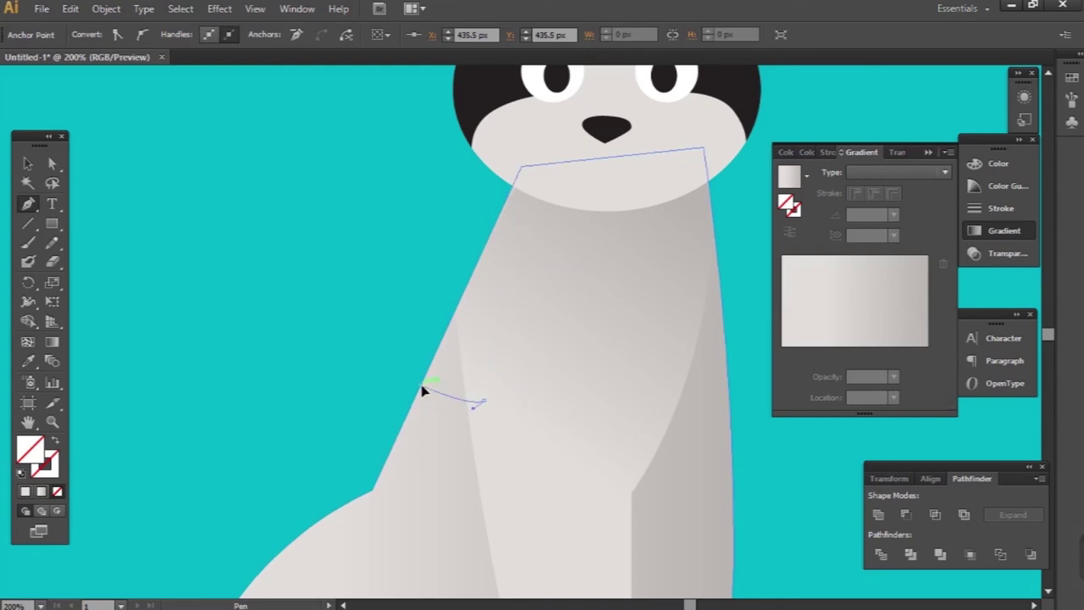
pyautogui.moveTo(435, 401); pyautogui.dragTo(425, 391)
pyautogui.click(510, 196)
pyautogui.press('i')
pyautogui.click(483, 123)
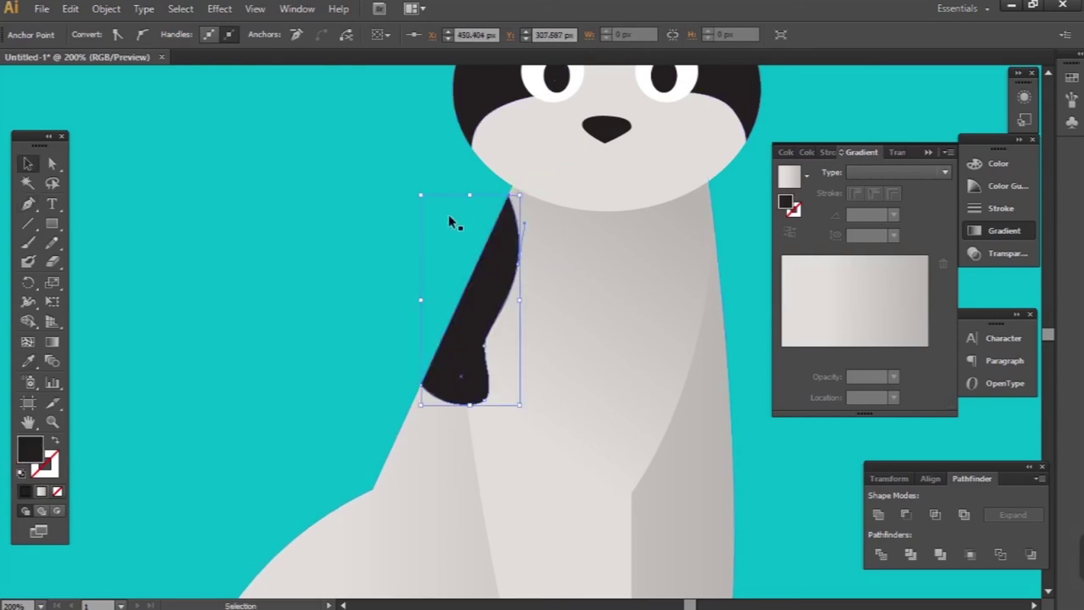
# Step: Begin a curved pen outline for a patch on the haunch
pyautogui.hotkey('ctrl', 'shift', 'a')
pyautogui.hotkey('ctrl', '-')
pyautogui.press('p')
pyautogui.moveTo(474, 421)
pyautogui.mouseDown()
pyautogui.moveTo(476, 447)
pyautogui.moveTo(414, 470)
pyautogui.mouseUp()
pyautogui.moveTo(426, 350)
pyautogui.mouseDown()
pyautogui.moveTo(361, 423)
pyautogui.moveTo(345, 384)
pyautogui.mouseUp()
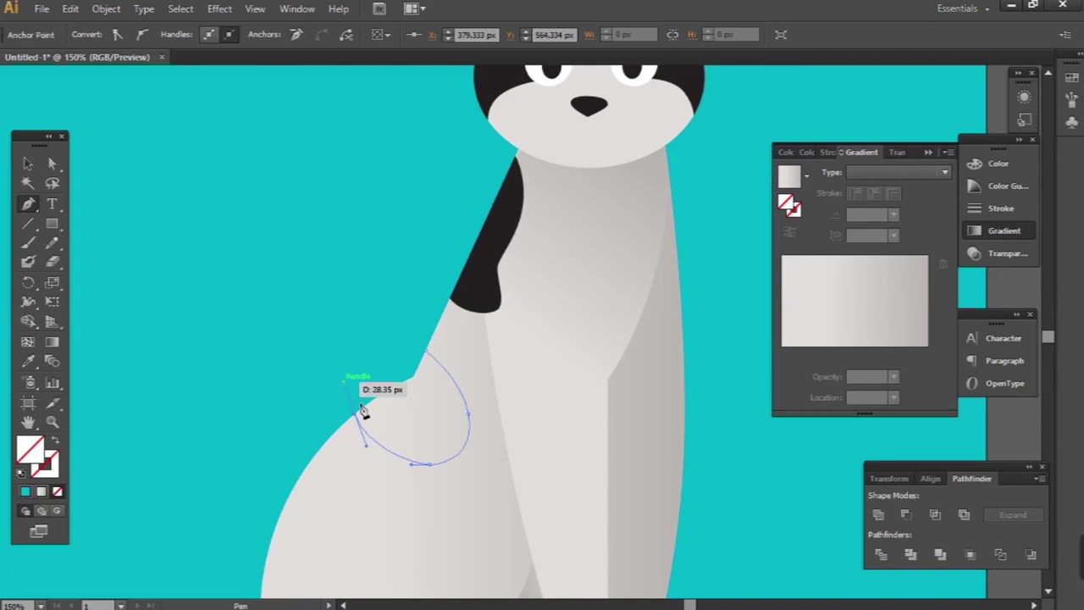
# Step: Close the haunch loop, Intersect it with the silhouette, and fill it with the head's orange
pyautogui.moveTo(426, 351); pyautogui.dragTo(430, 359)
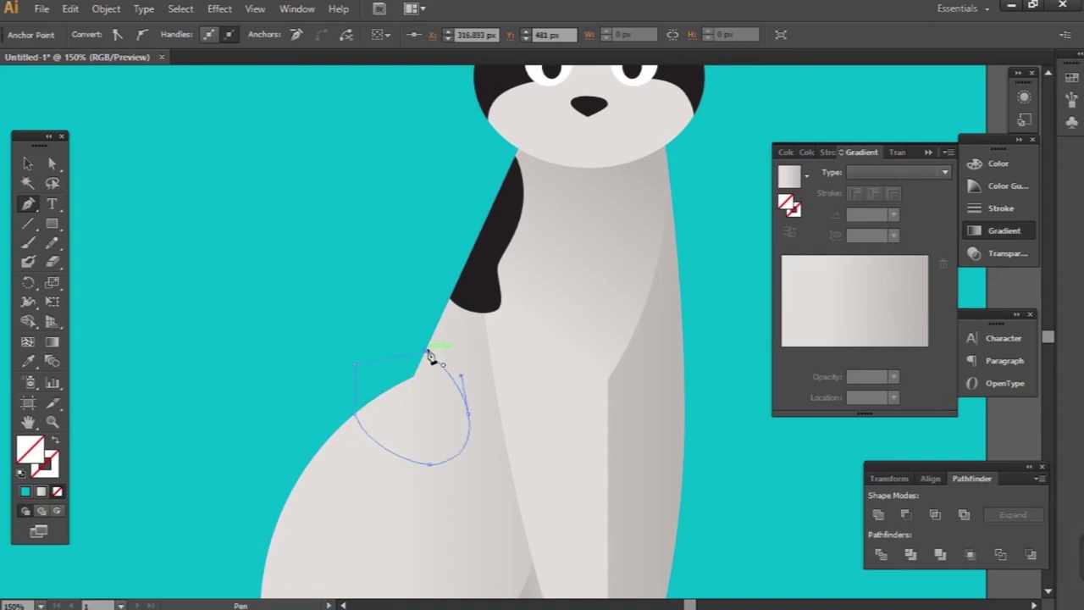
pyautogui.press('v')
pyautogui.scroll(-3, 430, 358)
pyautogui.click(455, 392)
pyautogui.hotkey('ctrl', 'shift', ']')
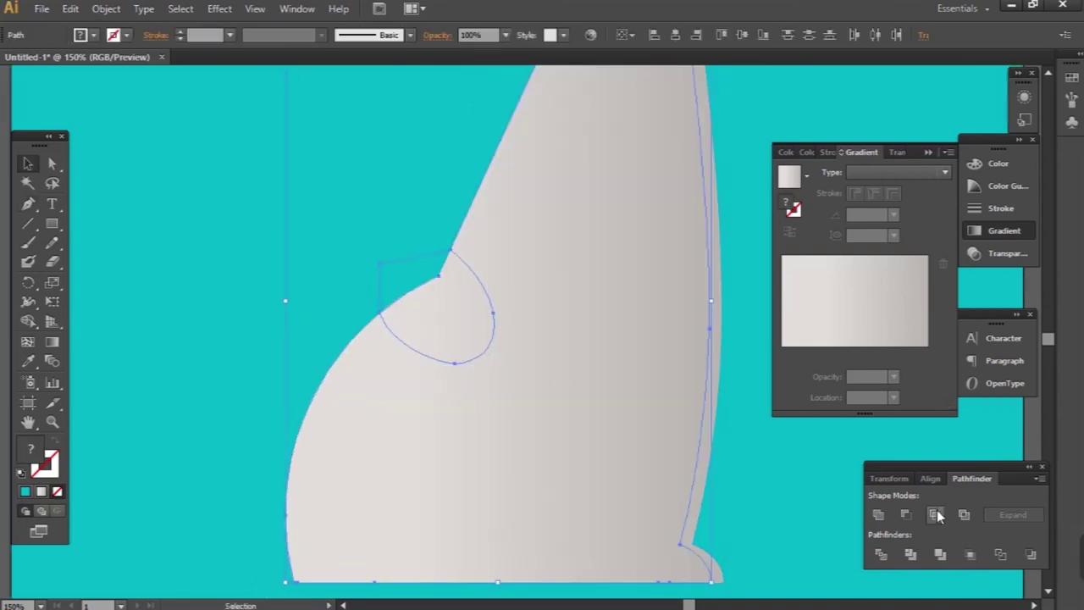
pyautogui.click(935, 514)
pyautogui.scroll(3, 442, 324)
pyautogui.press('i')
pyautogui.click(636, 94)
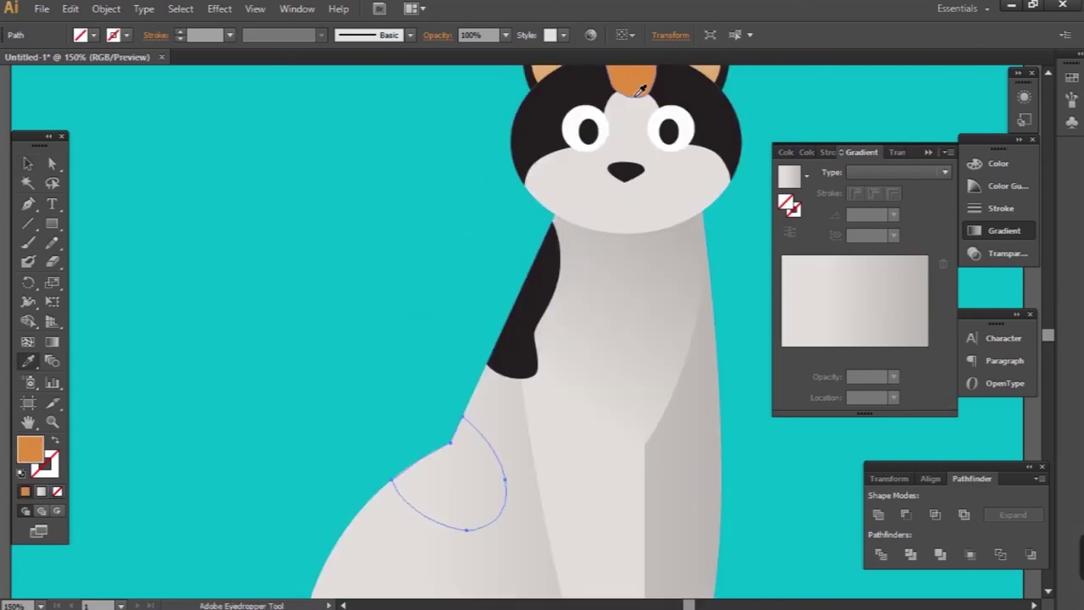
# Step: Pen-draw the black patch outline on the cat's lower hip
pyautogui.press('p')
pyautogui.scroll(-5, 420, 440)
pyautogui.press('/')
pyautogui.click(384, 310)
pyautogui.click(421, 366)
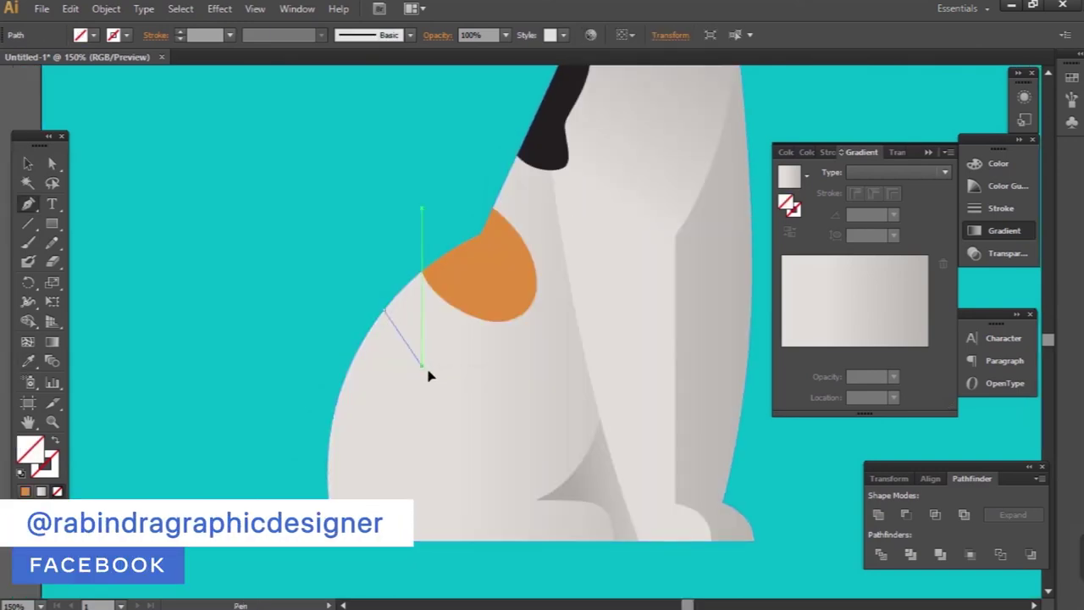
pyautogui.click(392, 400)
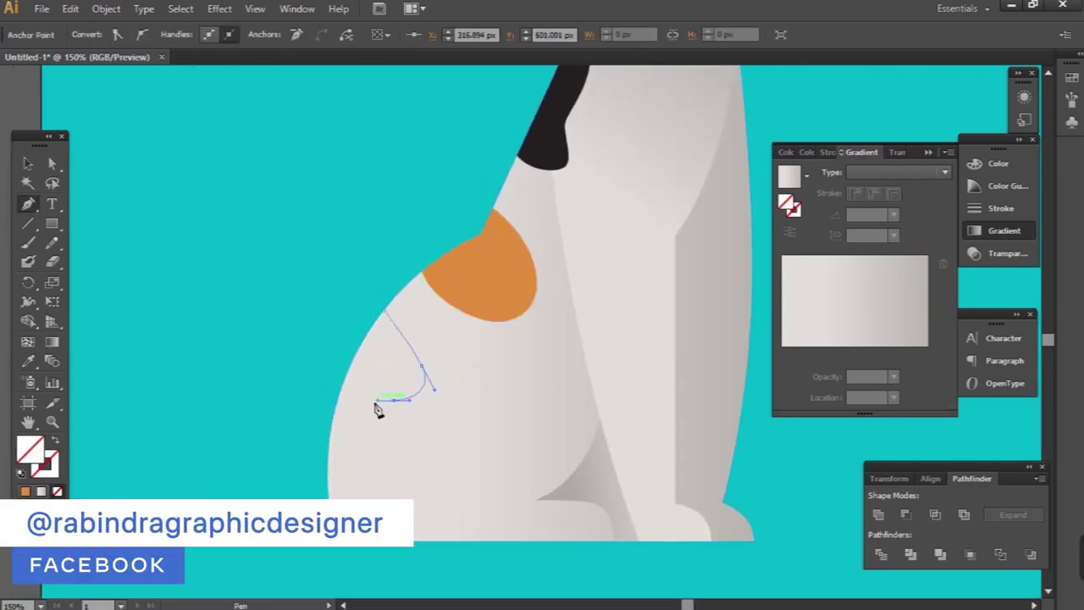
pyautogui.click(337, 401)
pyautogui.click(384, 313)
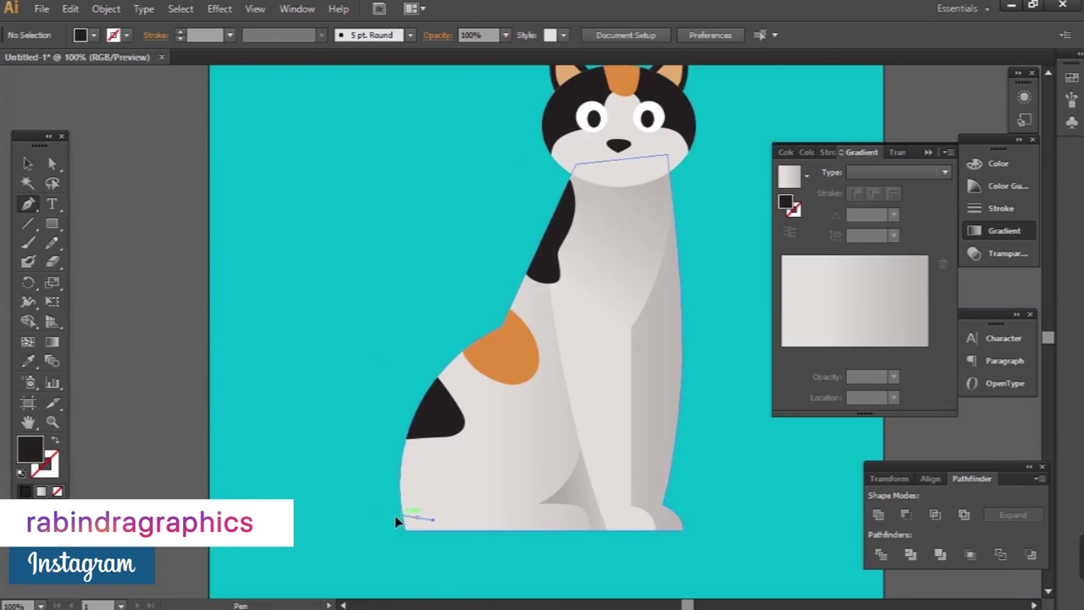
pyautogui.scroll(1, 381, 518)
pyautogui.moveTo(302, 455); pyautogui.dragTo(305, 427)
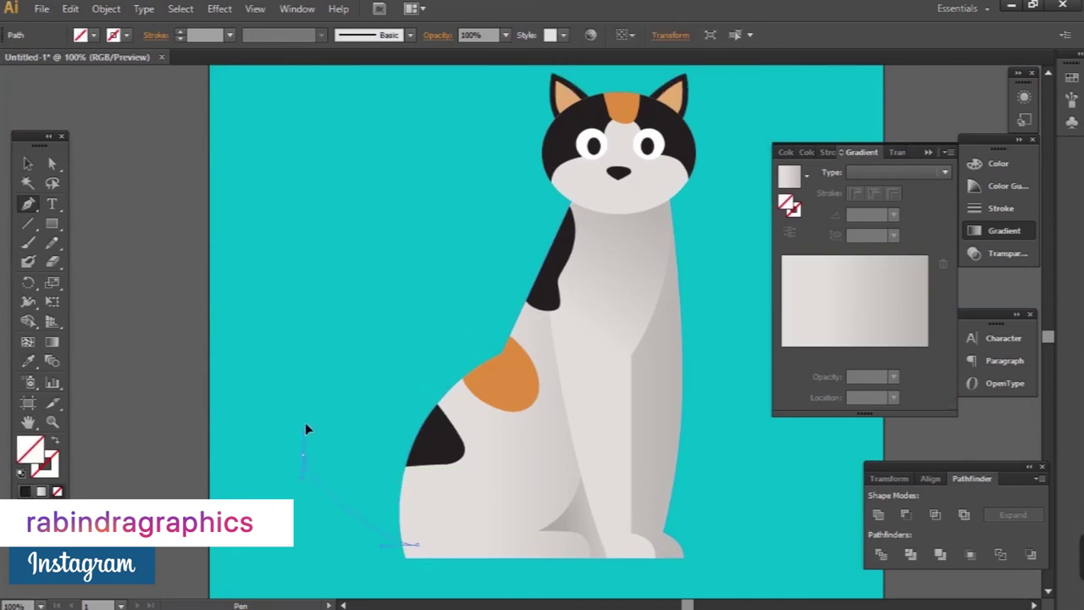
# Step: Curve the tail path up beside the body and make it a light-grey stroke
pyautogui.moveTo(377, 373); pyautogui.dragTo(397, 302)
pyautogui.press('i')
pyautogui.click(649, 557)
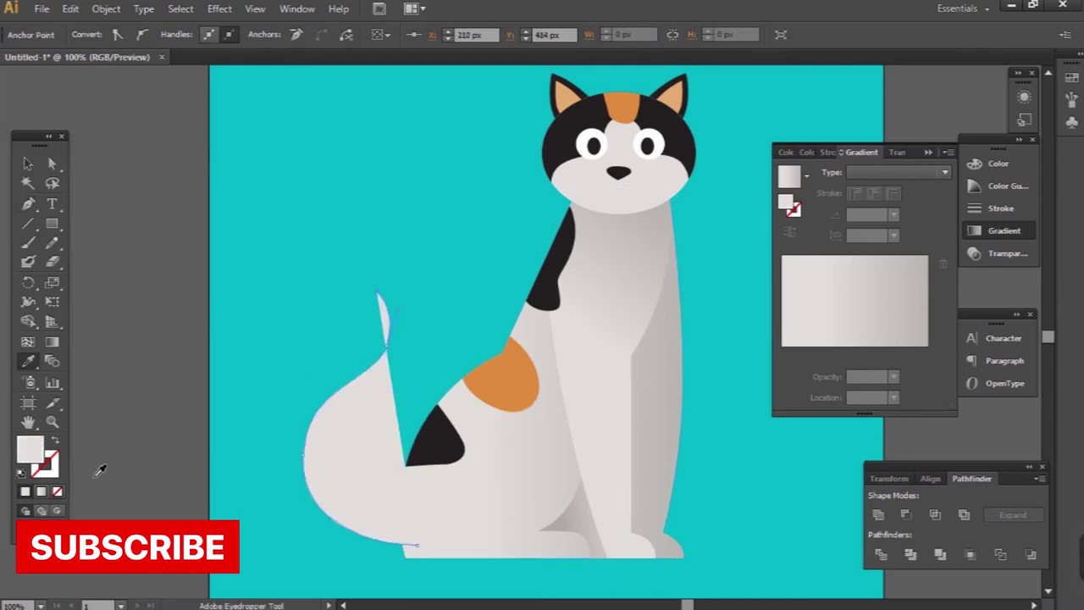
pyautogui.click(58, 441)
# Step: Thicken the tail stroke to 28 pt
pyautogui.press('v')
pyautogui.click(181, 31)
pyautogui.press('Up')
pyautogui.press('Up')
pyautogui.press('Up')
pyautogui.press('Up')
pyautogui.press('Up')
pyautogui.press('Up')
pyautogui.press('Up')
pyautogui.press('Up')
pyautogui.press('Up')
pyautogui.press('Up')
pyautogui.press('Up')
pyautogui.press('Up')
pyautogui.click(1000, 207)
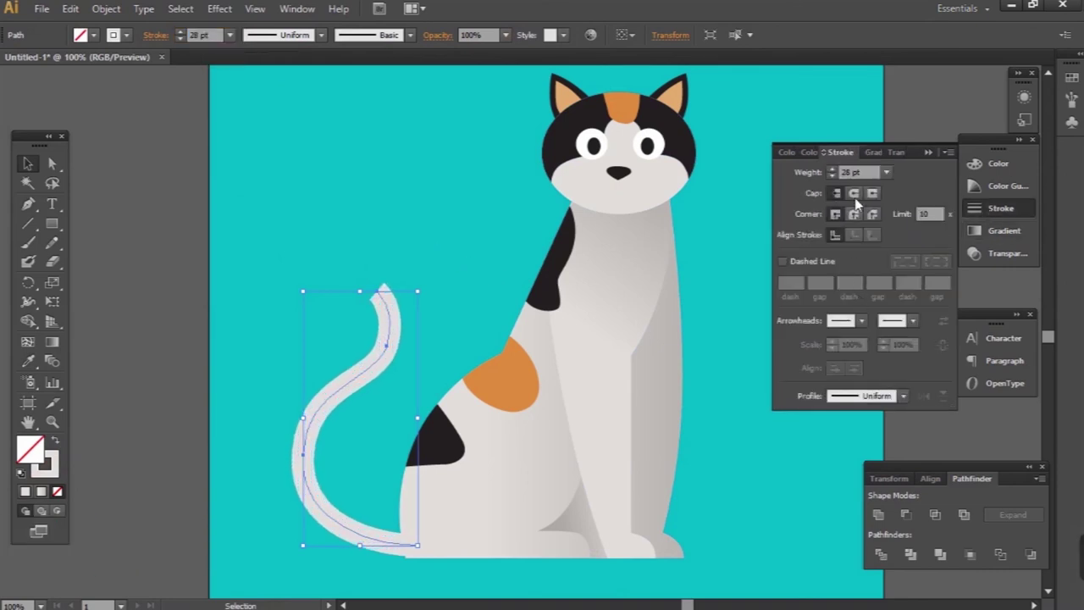
pyautogui.hotkey('ctrl', '-')
pyautogui.click(511, 280)
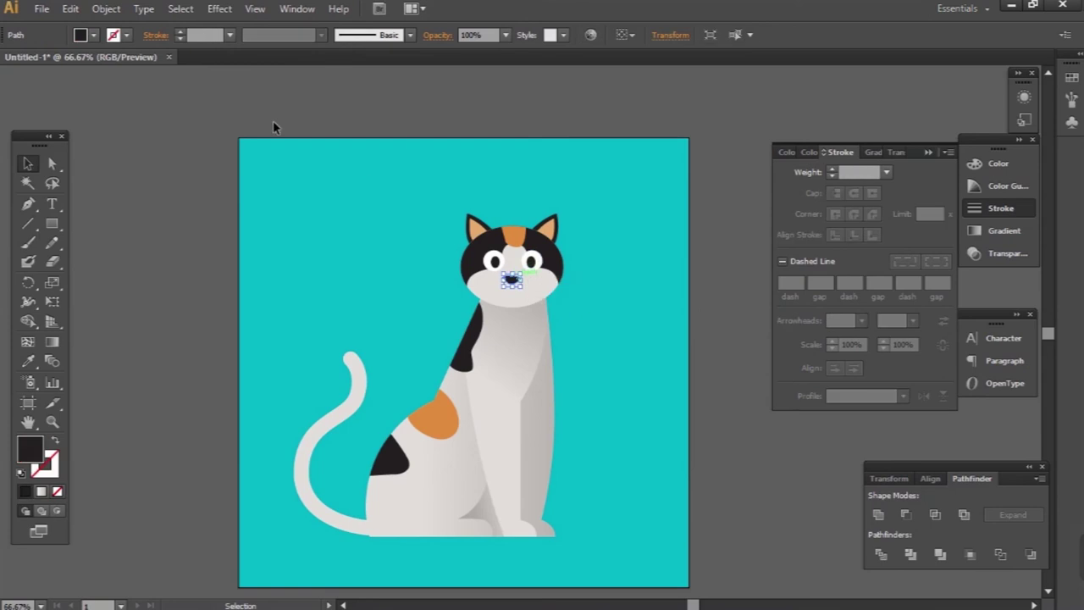
# Step: Fill the cat's nose with a pink swatch
pyautogui.click(93, 35)
pyautogui.click(120, 96)
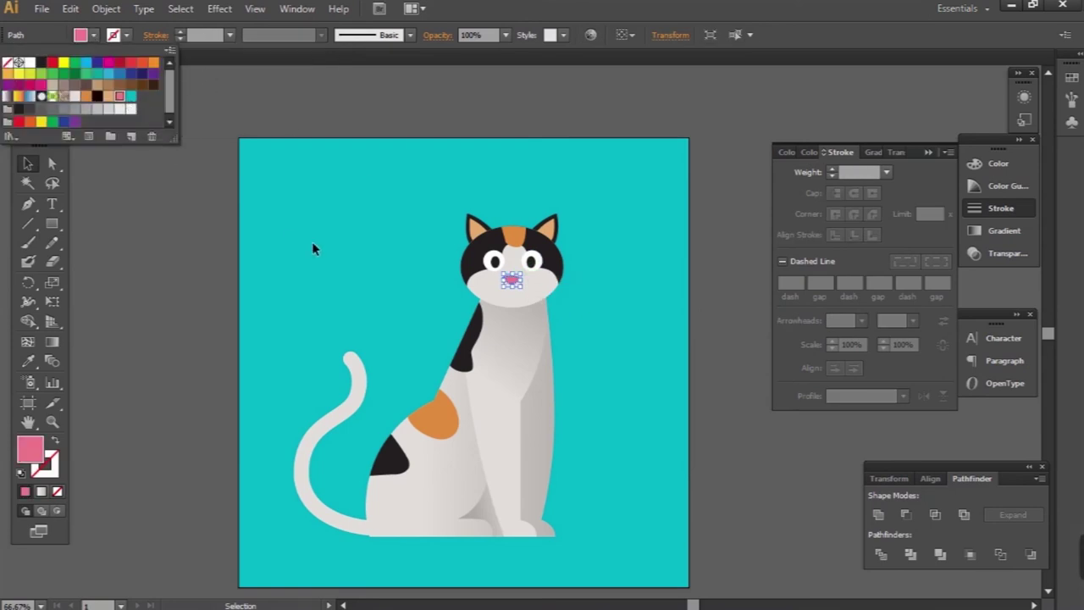
pyautogui.press('Escape')
# Step: Change the background square from teal to a blue swatch
pyautogui.click(408, 173)
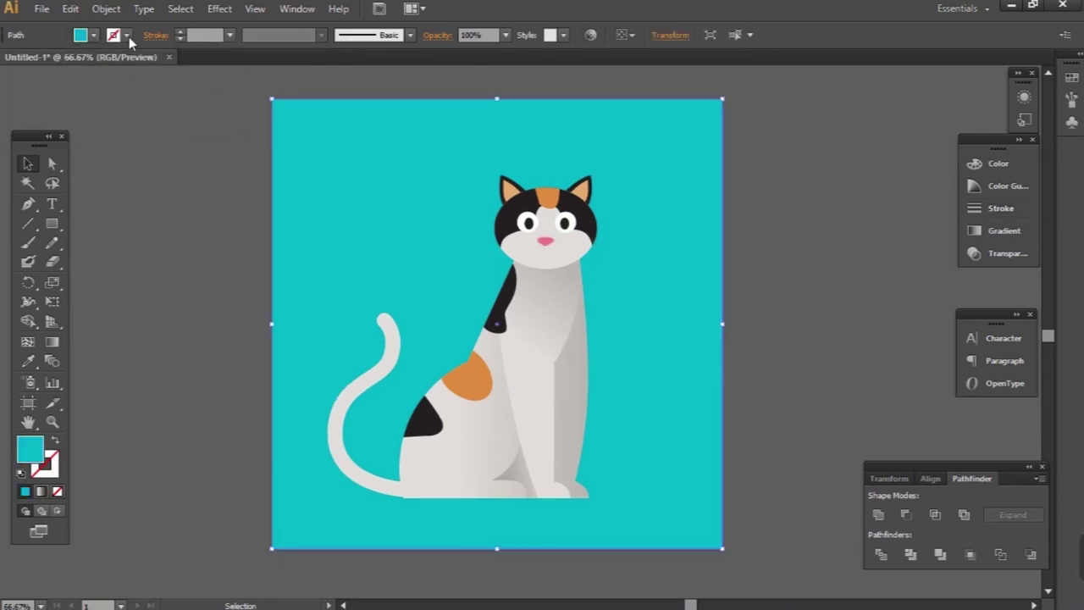
pyautogui.click(93, 36)
pyautogui.click(149, 103)
pyautogui.press('Escape')
pyautogui.click(200, 268)
pyautogui.moveTo(783, 347); pyautogui.dragTo(796, 369)
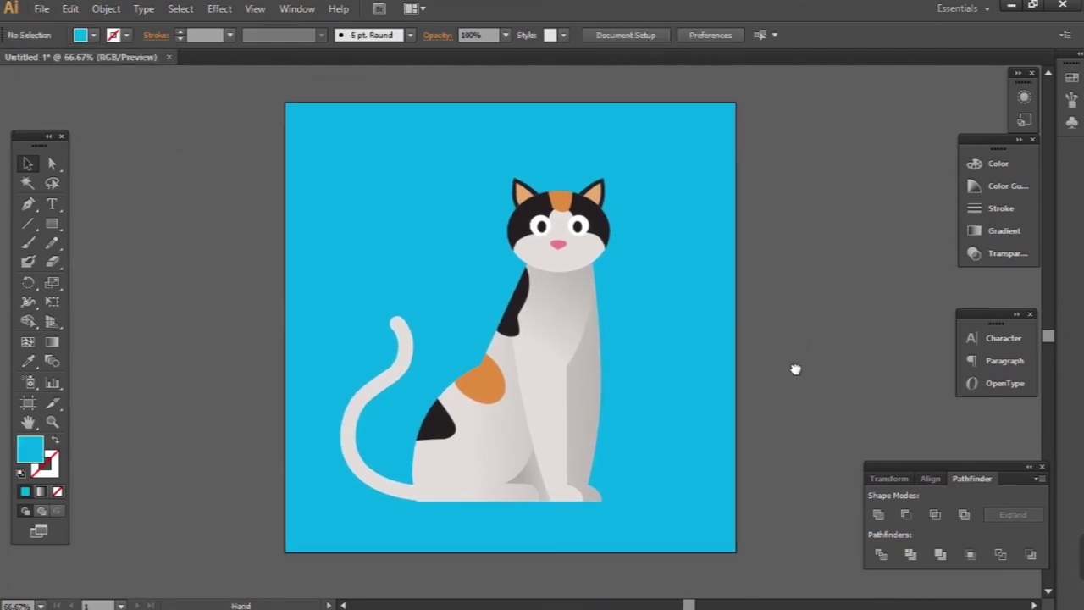